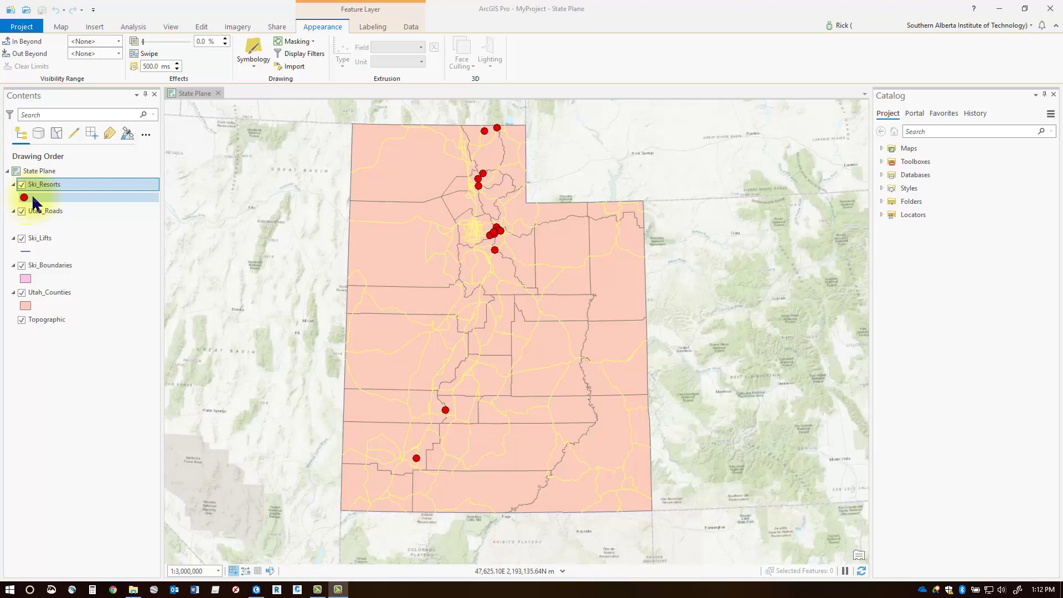
Step: Turn off Ski_Resorts, Utah_Roads, Ski_Lifts, Utah_Counties and the Topographic basemap, keeping Ski_Boundaries
{"action": "left_click", "coordinate": [51, 262]}
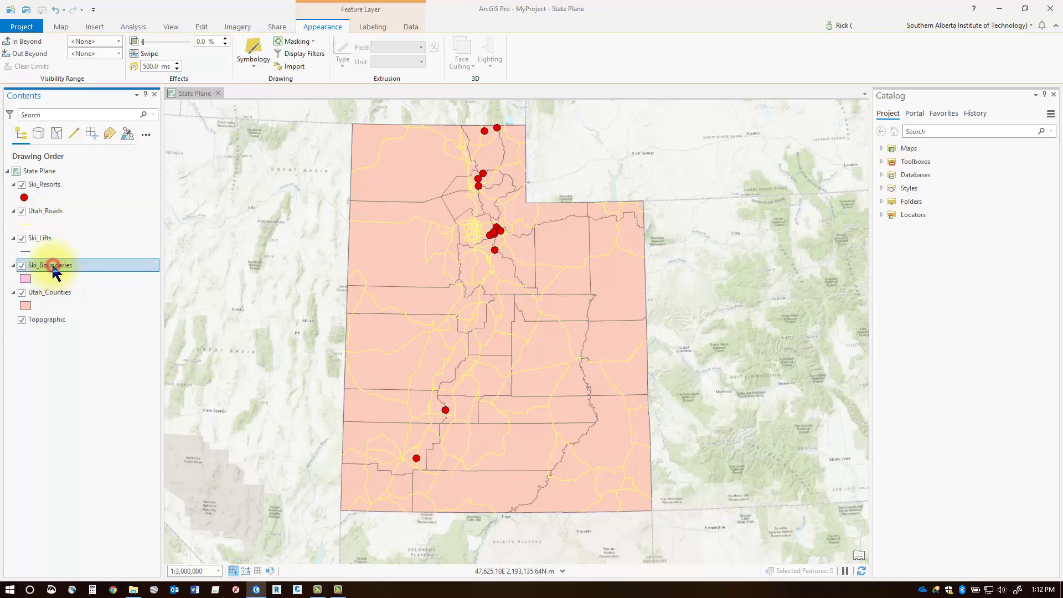
{"action": "left_click", "coordinate": [21, 184]}
{"action": "left_click", "coordinate": [22, 211]}
{"action": "left_click", "coordinate": [21, 239]}
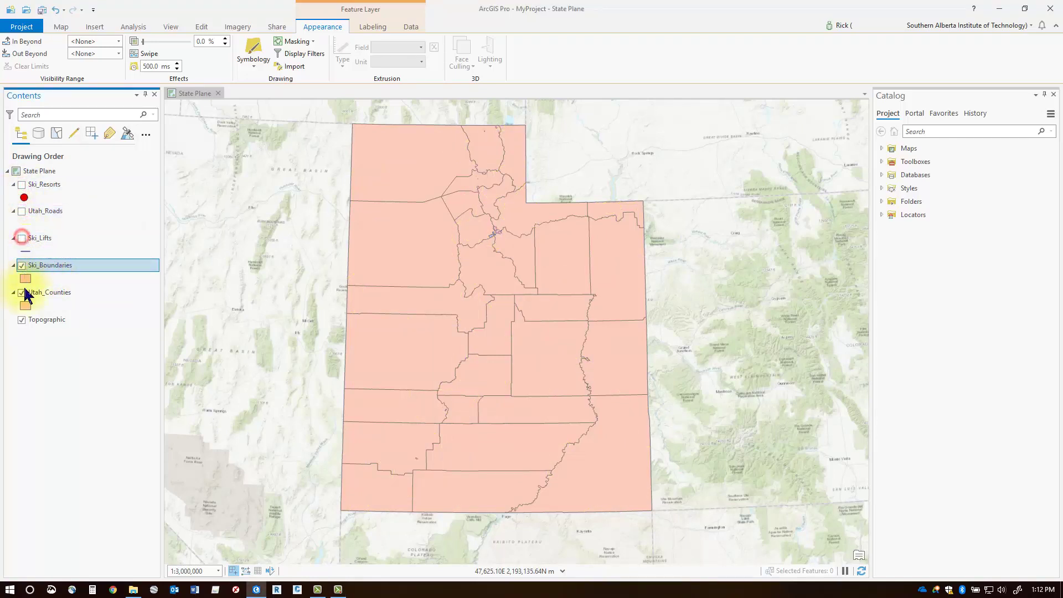
{"action": "left_click", "coordinate": [21, 292]}
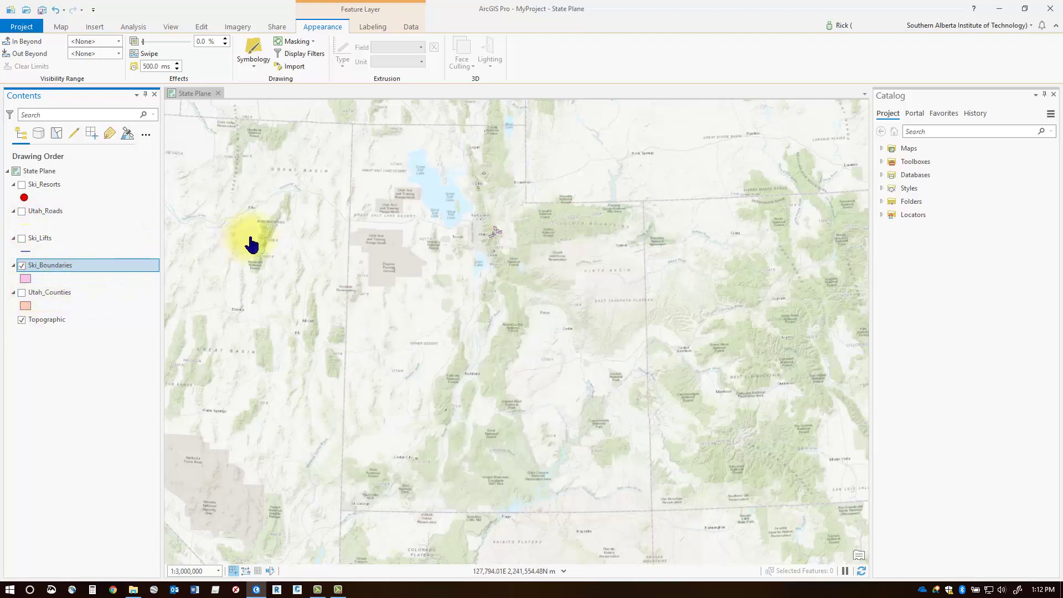
{"action": "left_click", "coordinate": [22, 320]}
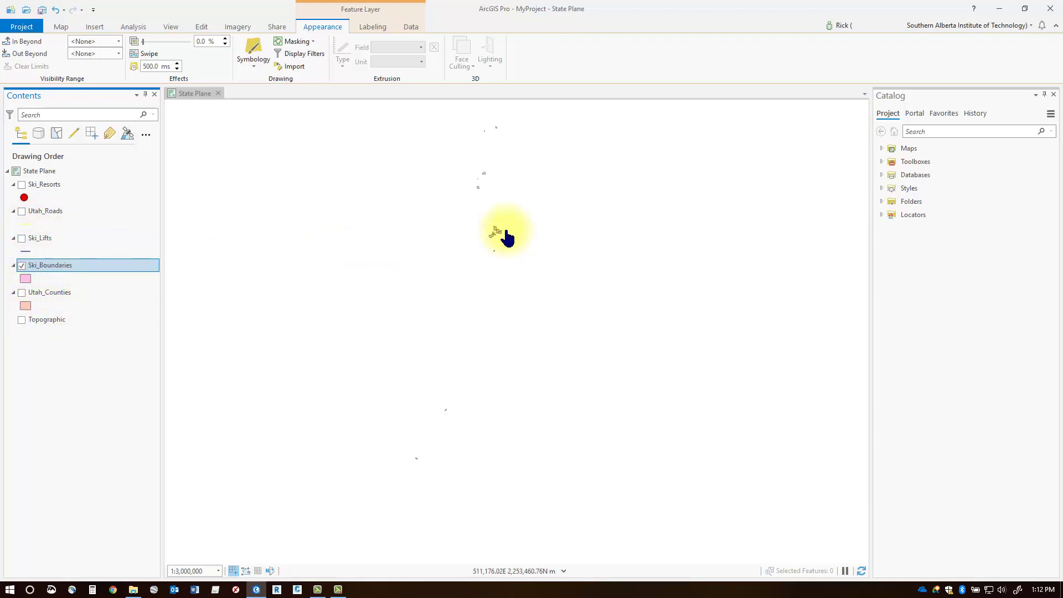
Step: Zoom in on the pink Ski_Boundaries polygons
{"action": "scroll", "coordinate": [496, 228], "scroll_direction": "up", "scroll_amount": 5}
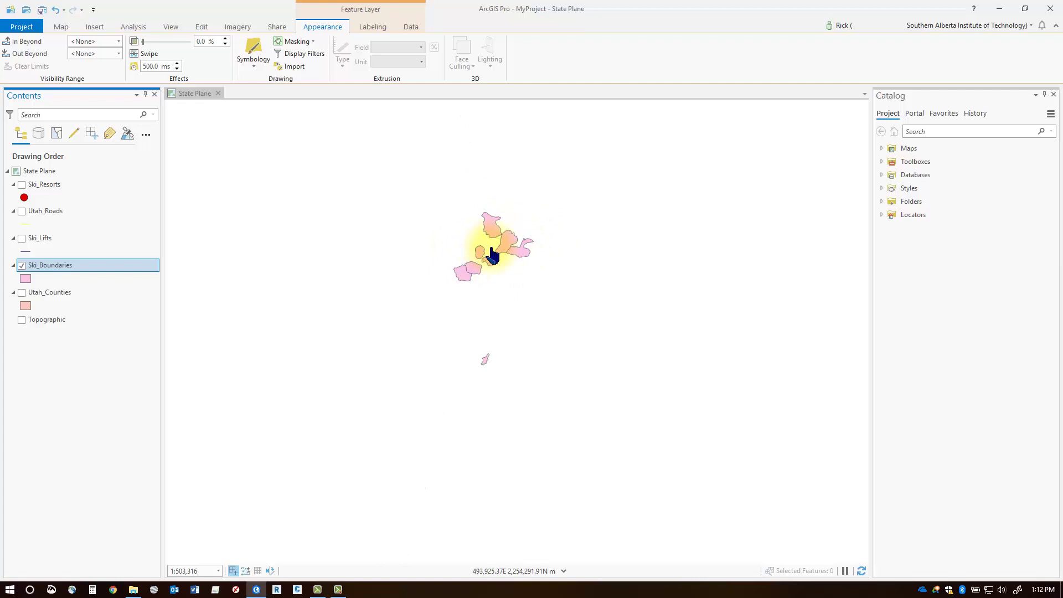
{"action": "scroll", "coordinate": [490, 249], "scroll_direction": "up", "scroll_amount": 2}
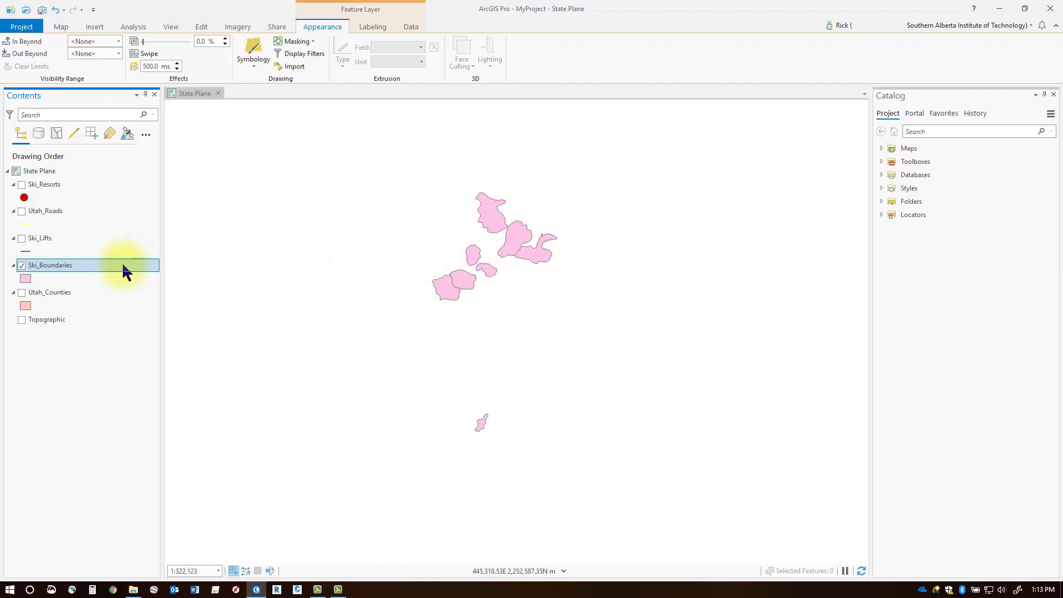
{"action": "left_click", "coordinate": [40, 267]}
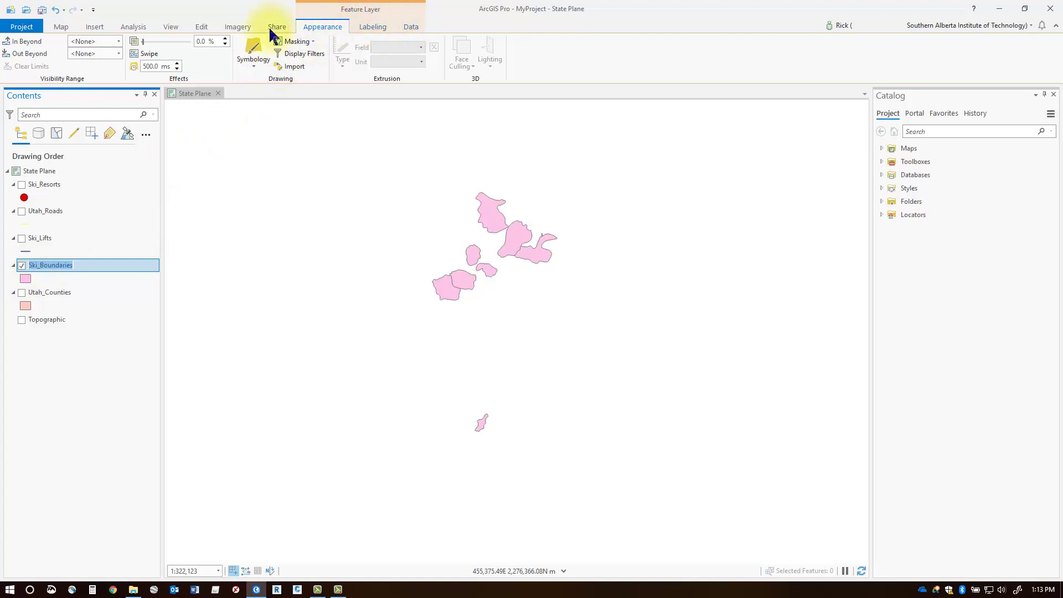
Step: Open the Ski_Boundaries Symbology pane from the Appearance tab, leaving primary symbology as Single Symbol
{"action": "left_click", "coordinate": [327, 28]}
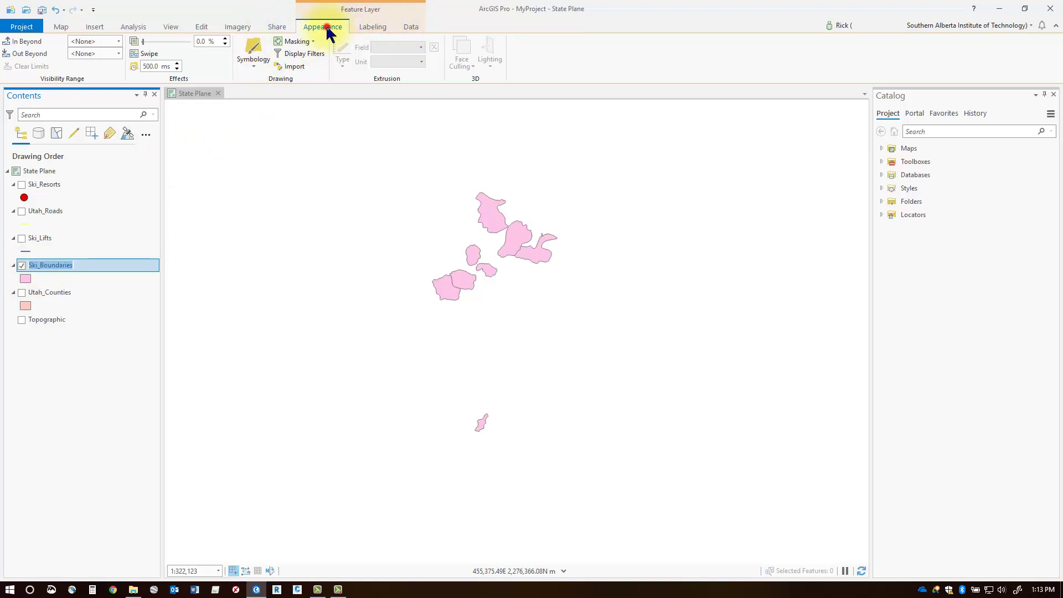
{"action": "left_click", "coordinate": [255, 51]}
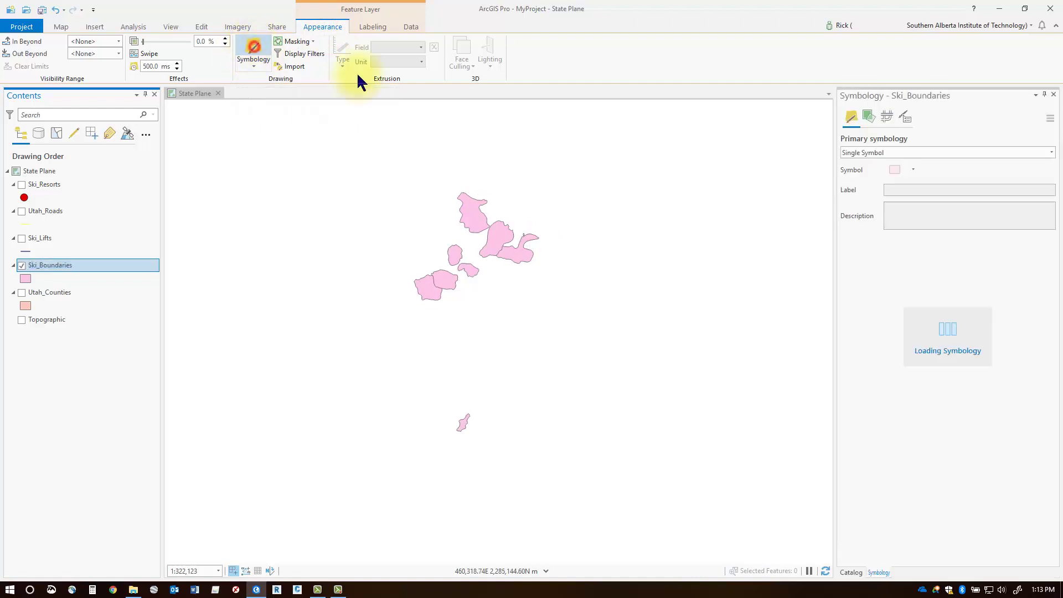
{"action": "left_click", "coordinate": [871, 153]}
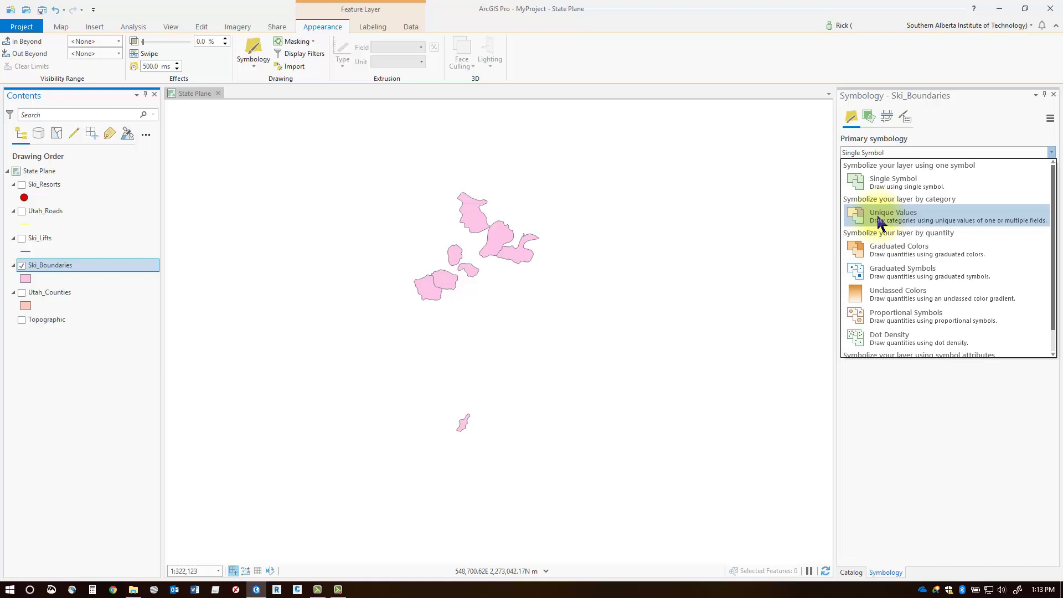
{"action": "left_click", "coordinate": [690, 294]}
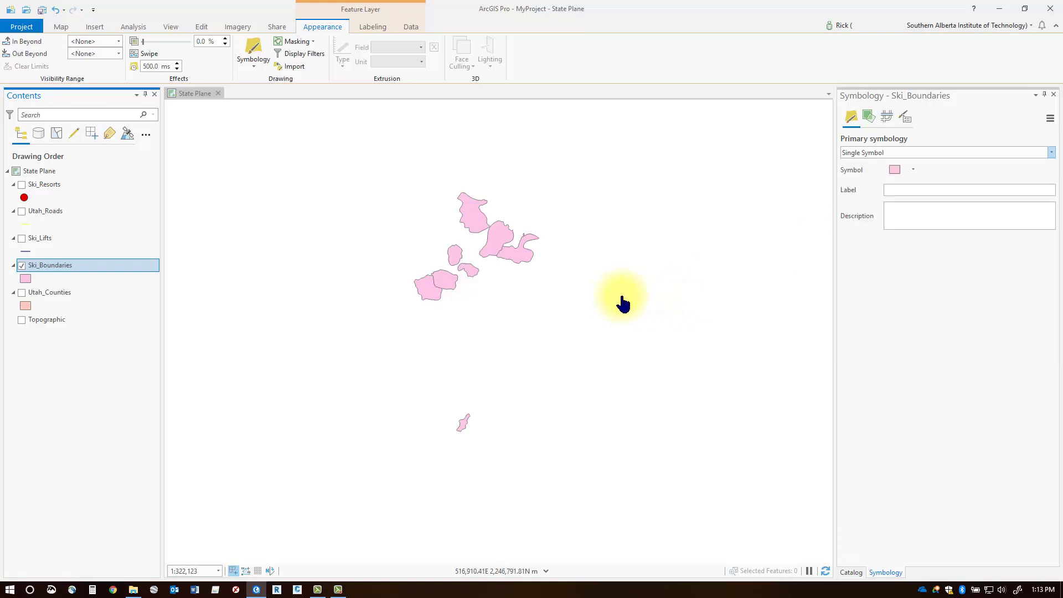
Step: Open the attribute table of the Ski_Boundaries layer from its context menu
{"action": "right_click", "coordinate": [46, 275]}
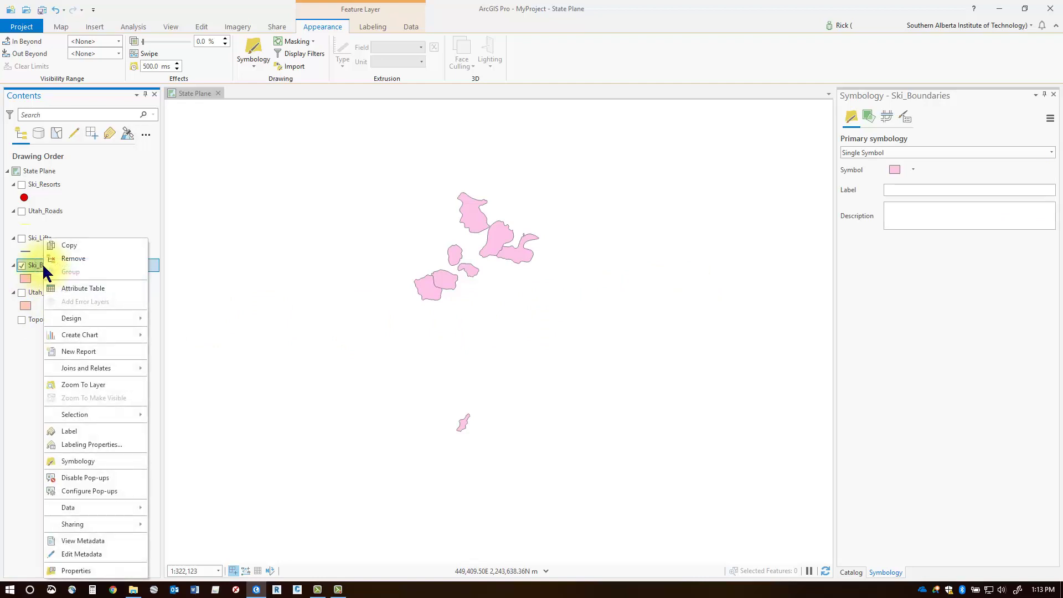
{"action": "left_click", "coordinate": [70, 289]}
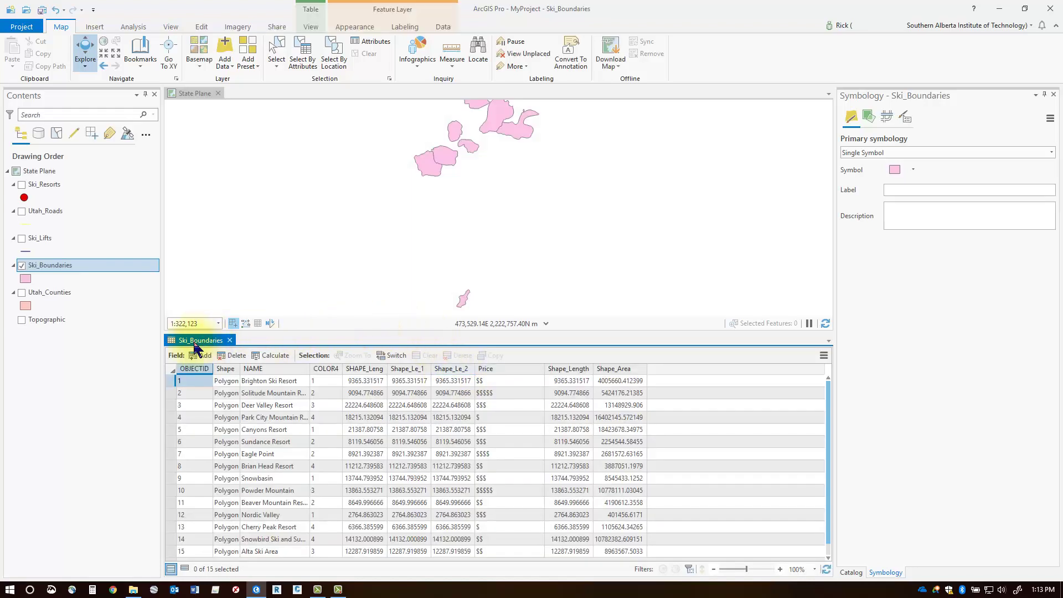
{"action": "left_click_drag", "start_coordinate": [197, 345], "coordinate": [497, 230]}
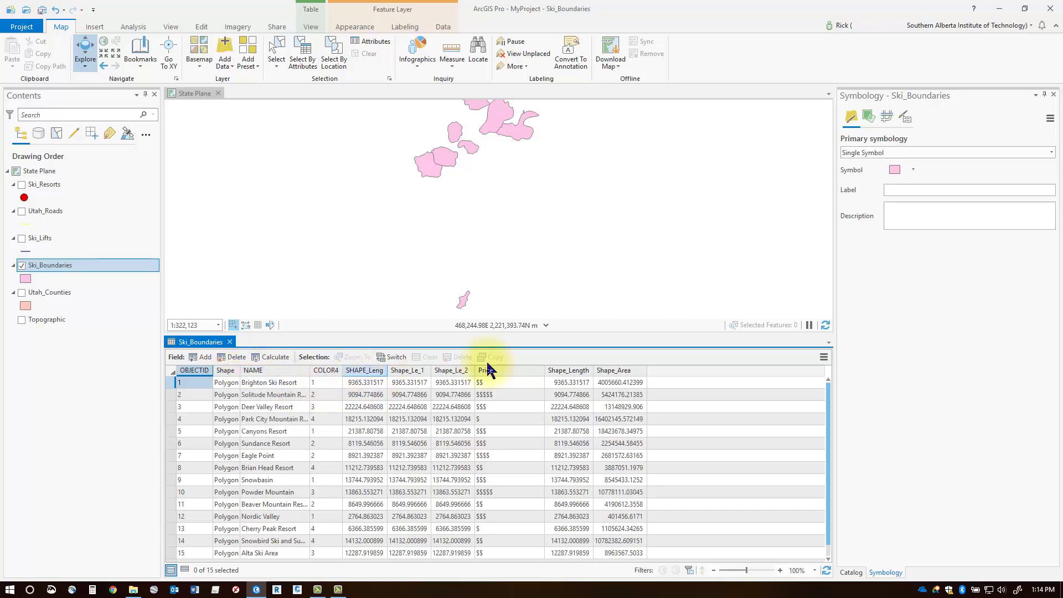
Step: Inspect the Shape_Area, Shape_Length and Price values of records such as Alta, Snowbasin, Canyons and Deer Valley
{"action": "left_click", "coordinate": [627, 393]}
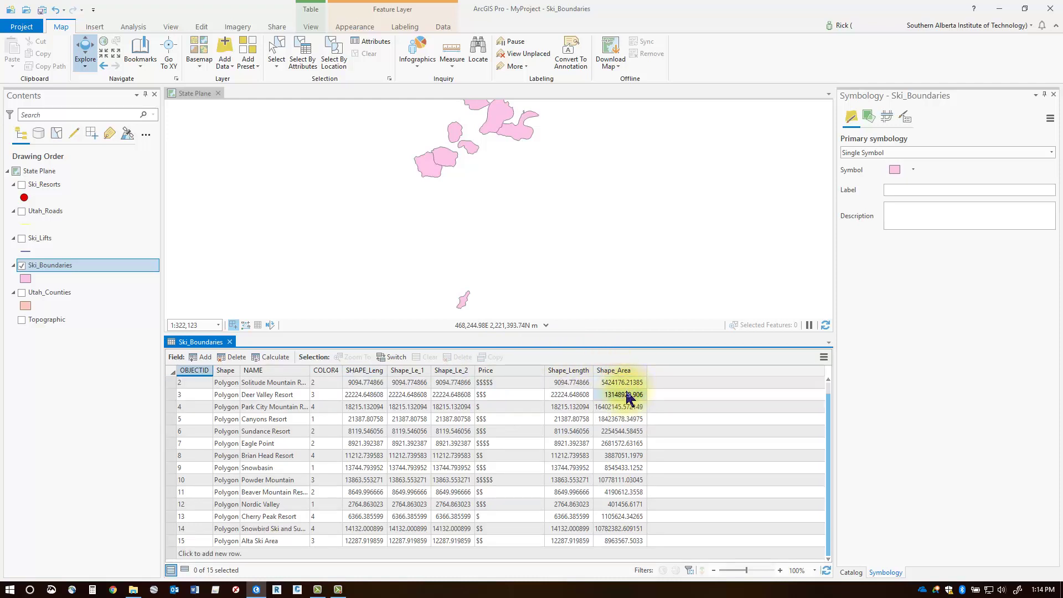
{"action": "scroll", "coordinate": [627, 398], "scroll_direction": "down", "scroll_amount": 1}
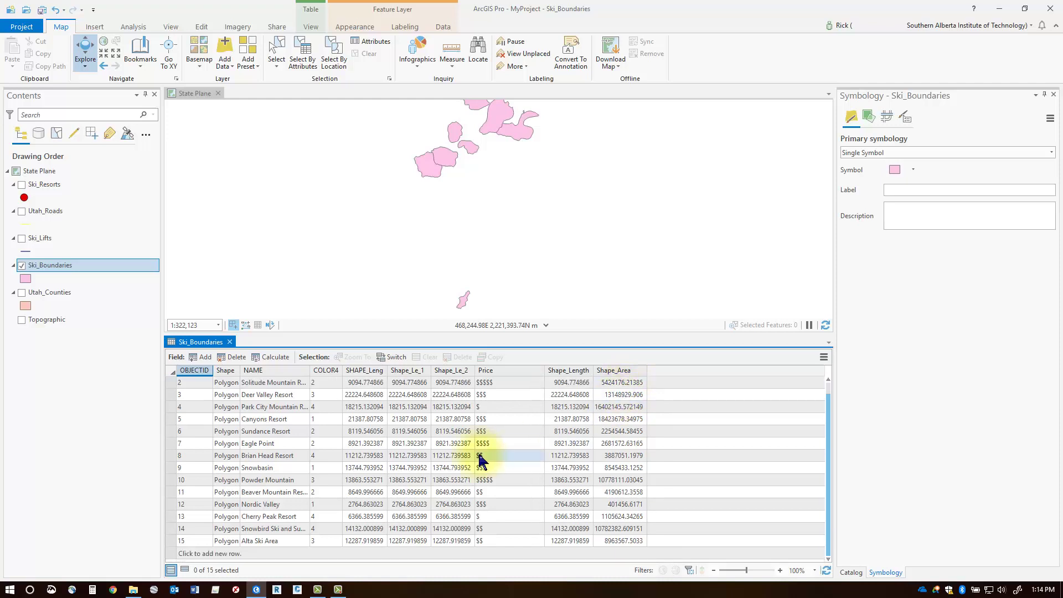
{"action": "left_click", "coordinate": [184, 541]}
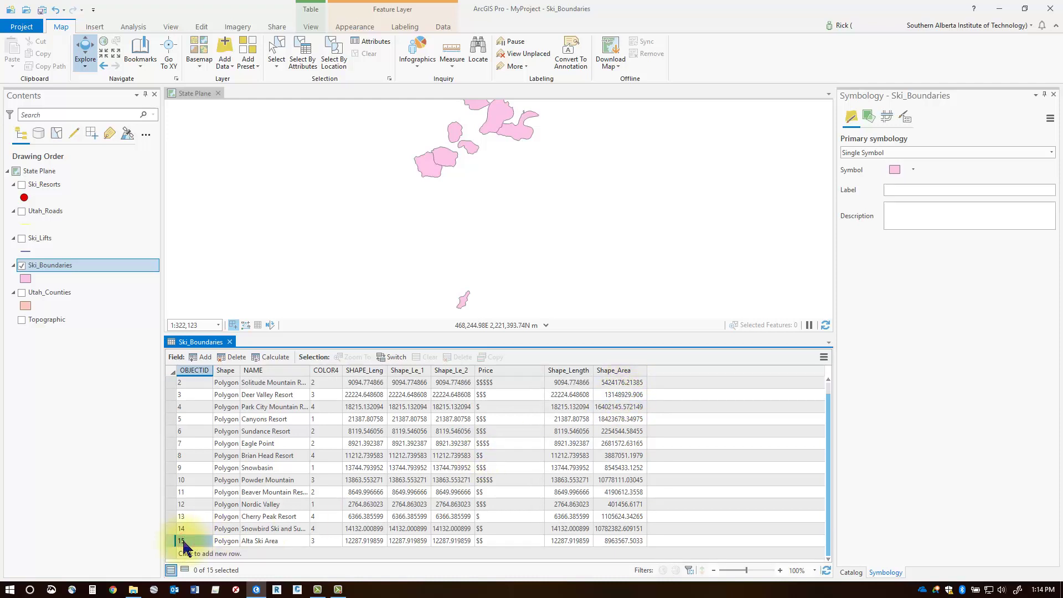
{"action": "left_click", "coordinate": [587, 469]}
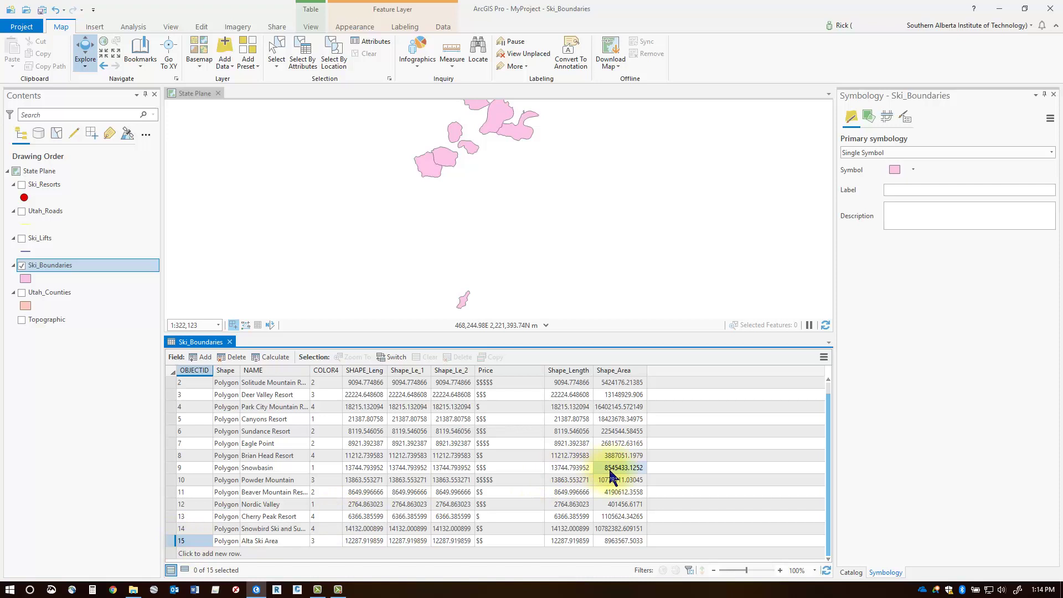
{"action": "scroll", "coordinate": [609, 468], "scroll_direction": "up", "scroll_amount": 1}
{"action": "left_click", "coordinate": [526, 434]}
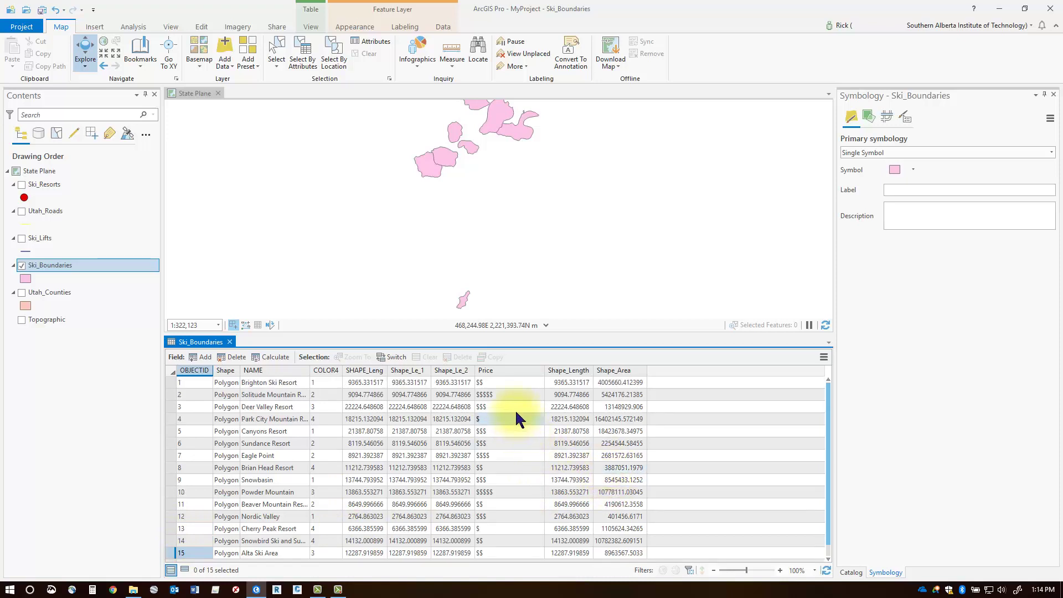
{"action": "left_click", "coordinate": [515, 410]}
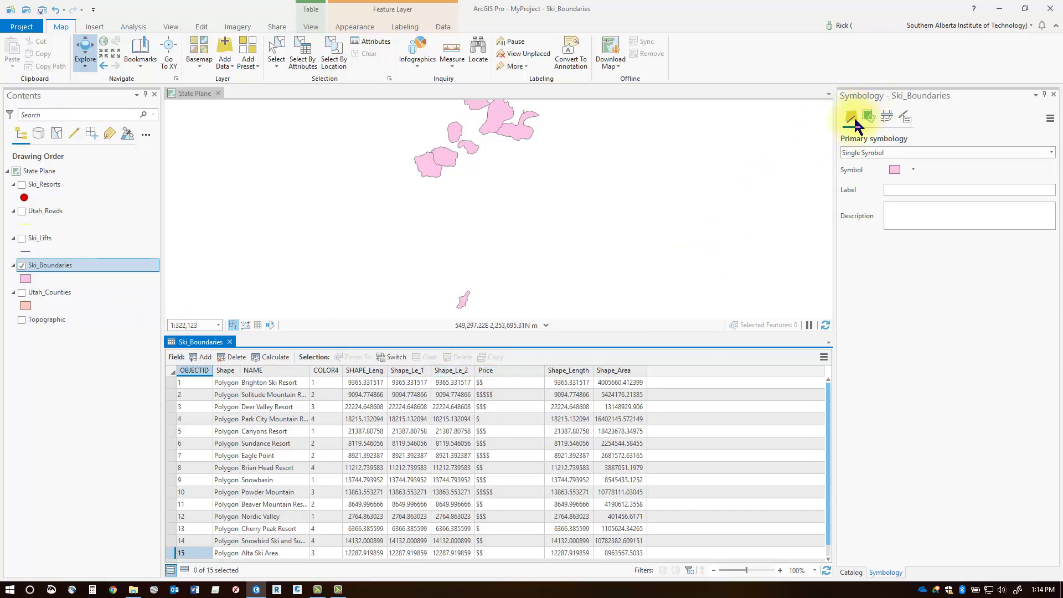
Step: Symbolize Ski_Boundaries with Unique Values categorized by the Price field
{"action": "left_click", "coordinate": [49, 271]}
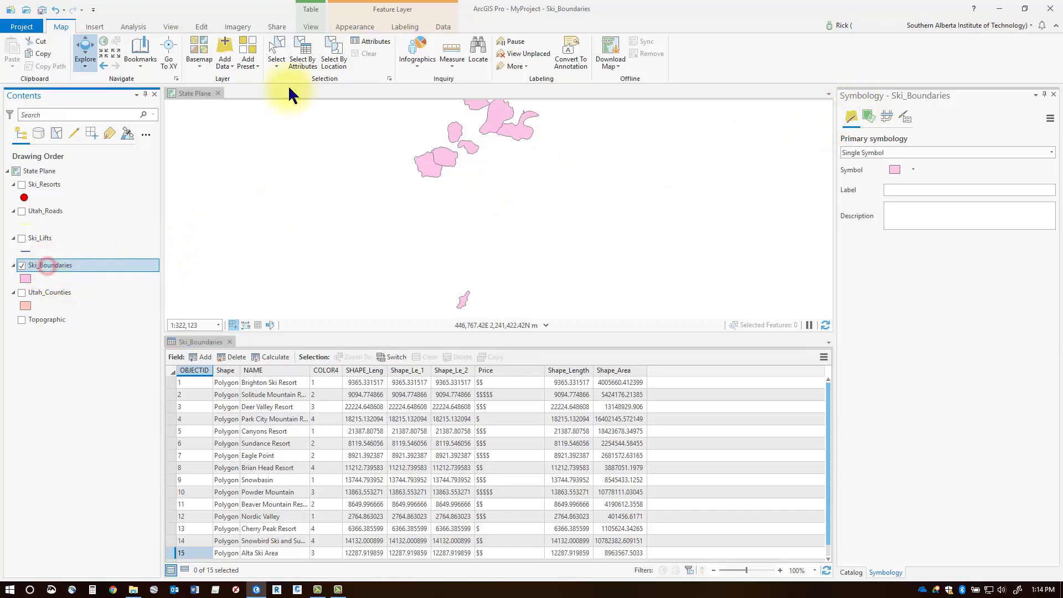
{"action": "left_click", "coordinate": [355, 28]}
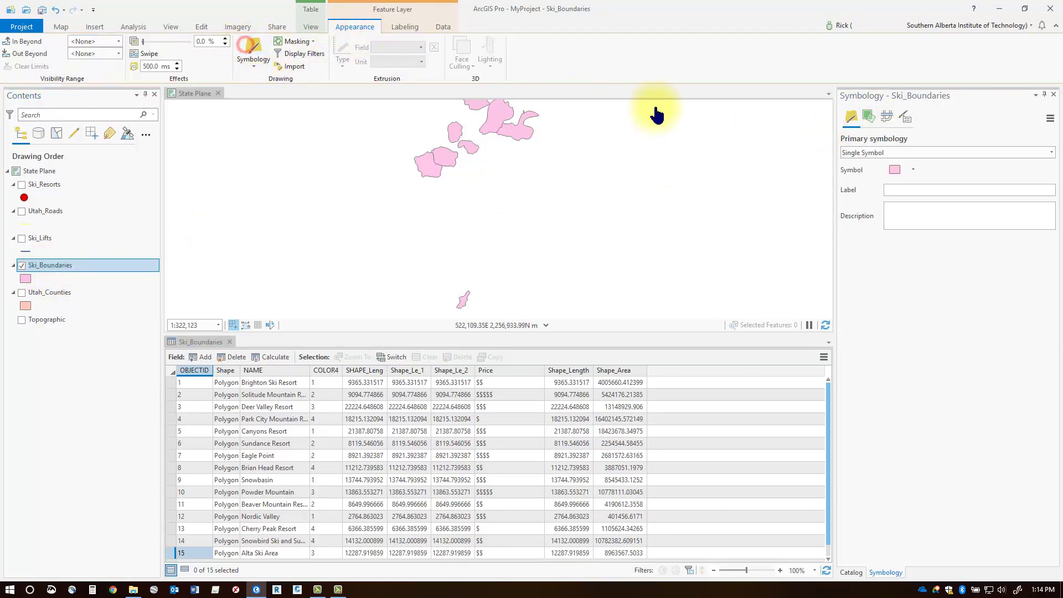
{"action": "left_click", "coordinate": [869, 157]}
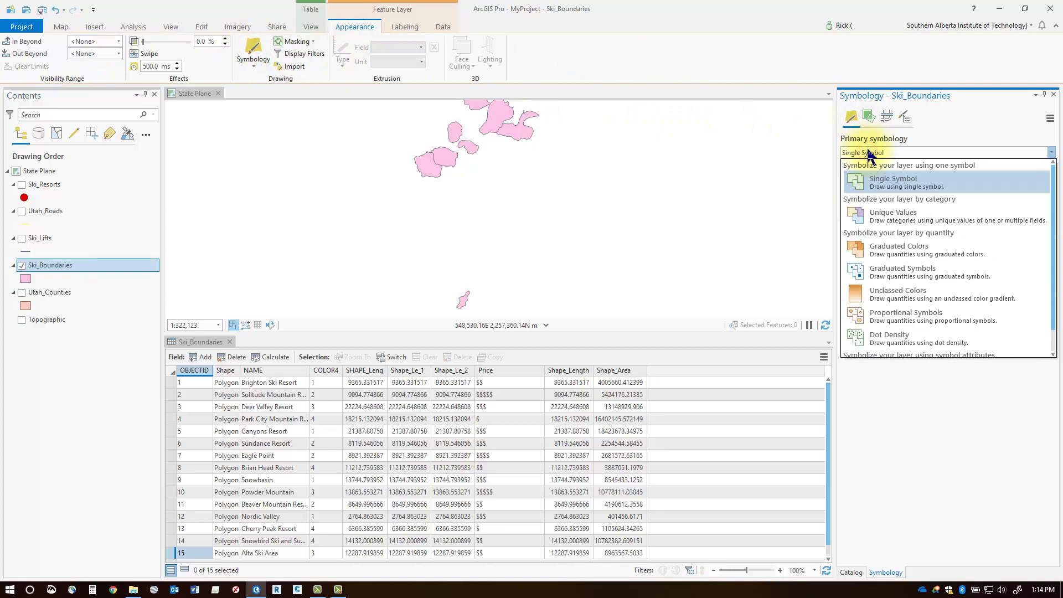
{"action": "left_click", "coordinate": [882, 216]}
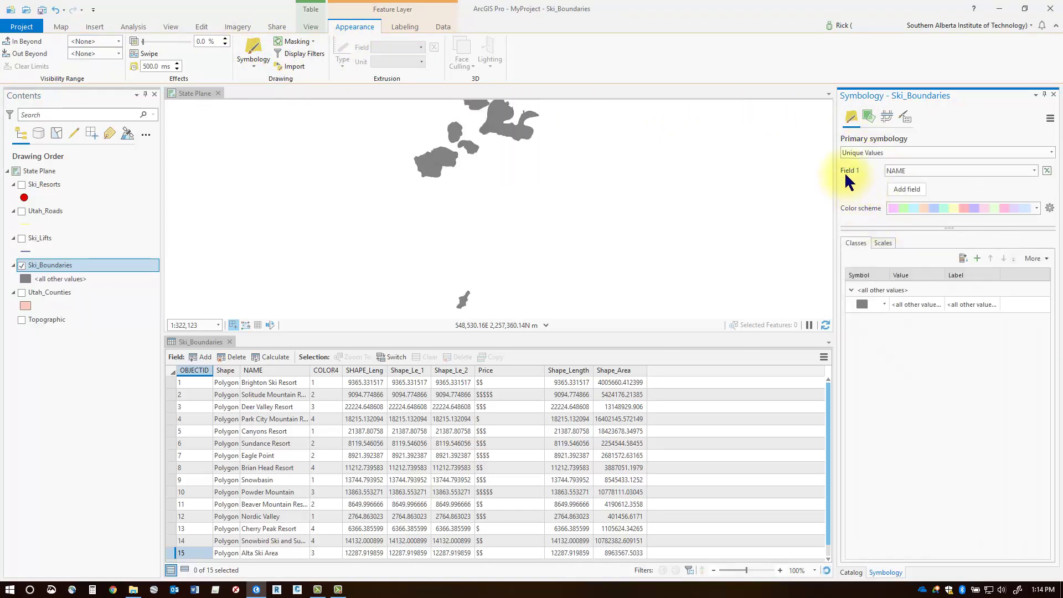
{"action": "left_click", "coordinate": [925, 170]}
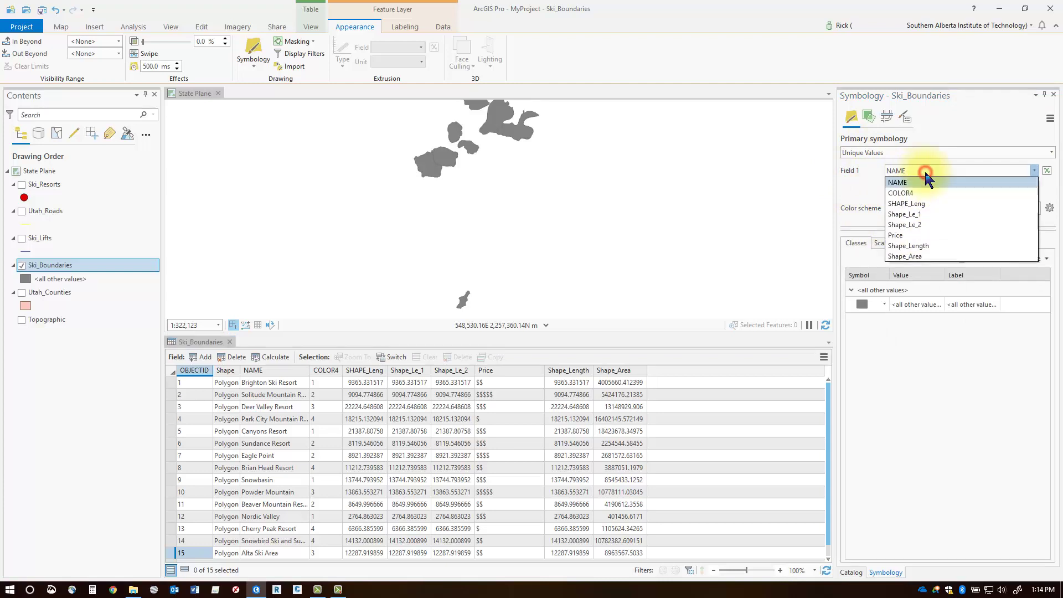
{"action": "left_click", "coordinate": [897, 235]}
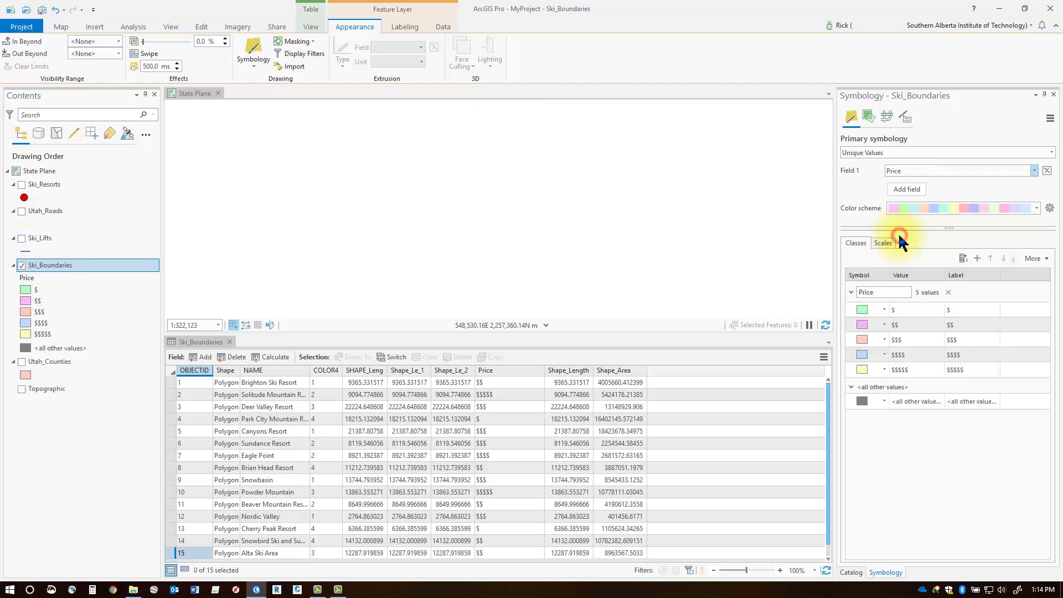
Step: Apply a pink colour scheme to the Price classes and select the $ class
{"action": "left_click", "coordinate": [940, 210]}
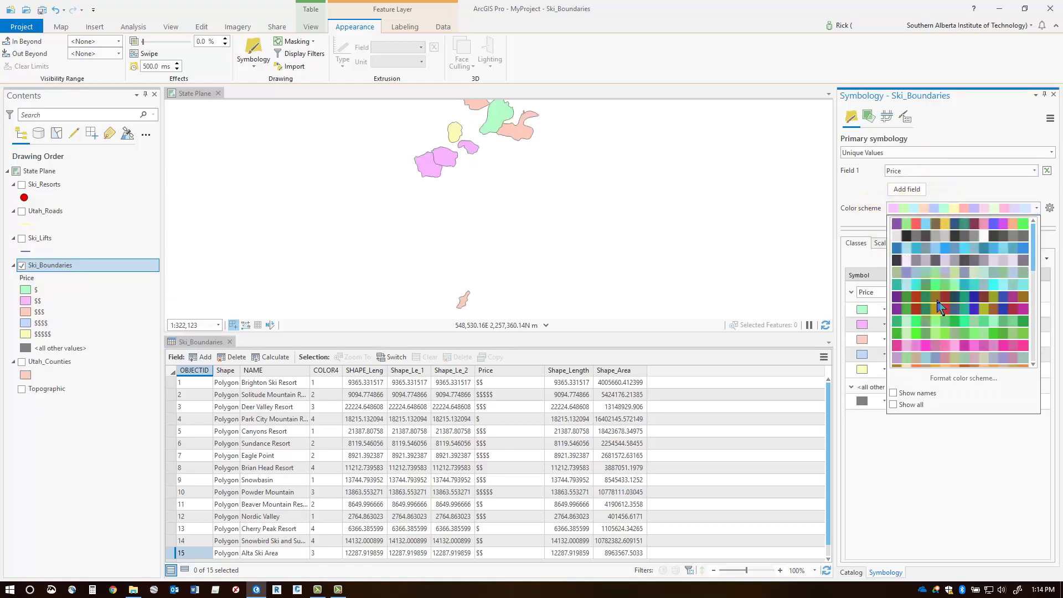
{"action": "scroll", "coordinate": [946, 319], "scroll_direction": "down", "scroll_amount": 3}
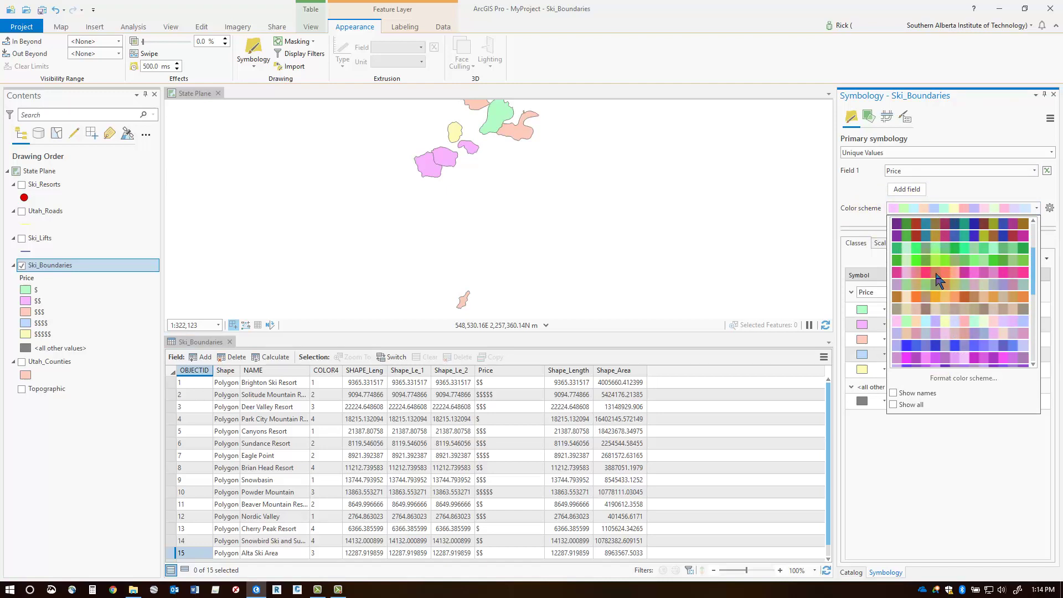
{"action": "left_click", "coordinate": [936, 274]}
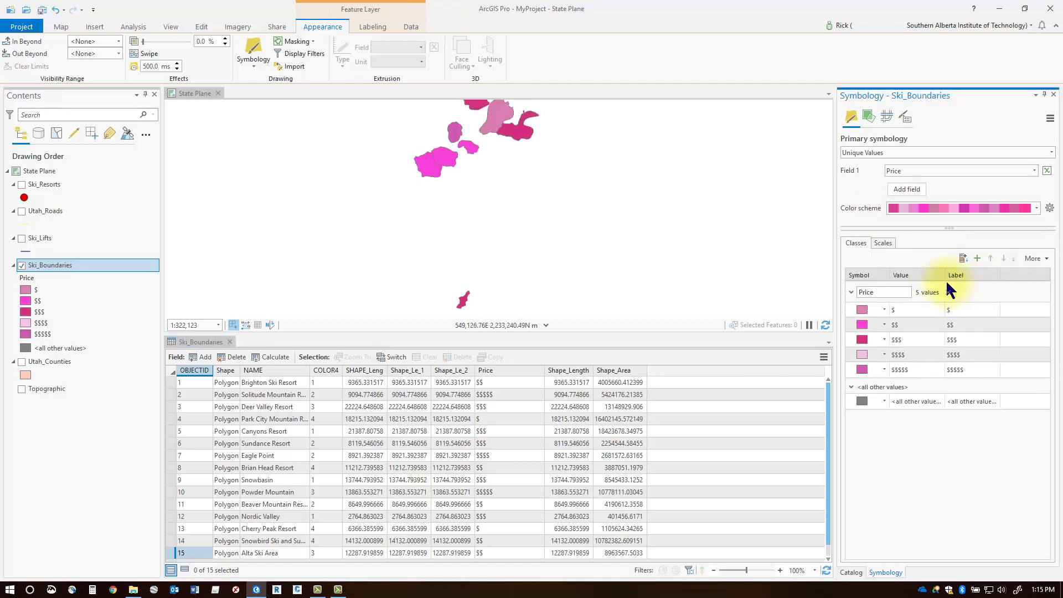
{"action": "left_click", "coordinate": [979, 206]}
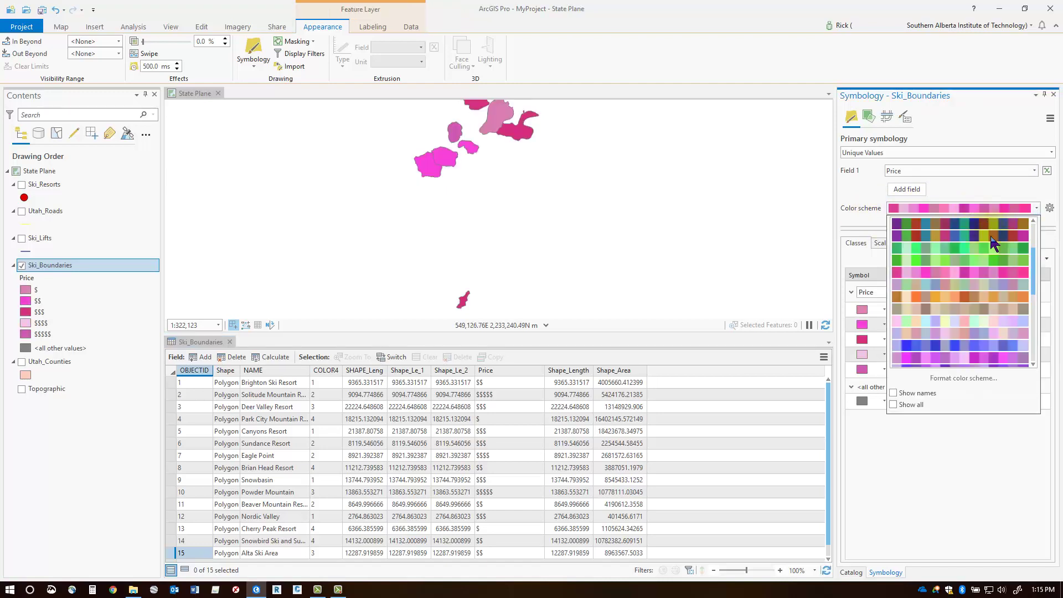
{"action": "left_click", "coordinate": [982, 187]}
{"action": "left_click", "coordinate": [861, 314]}
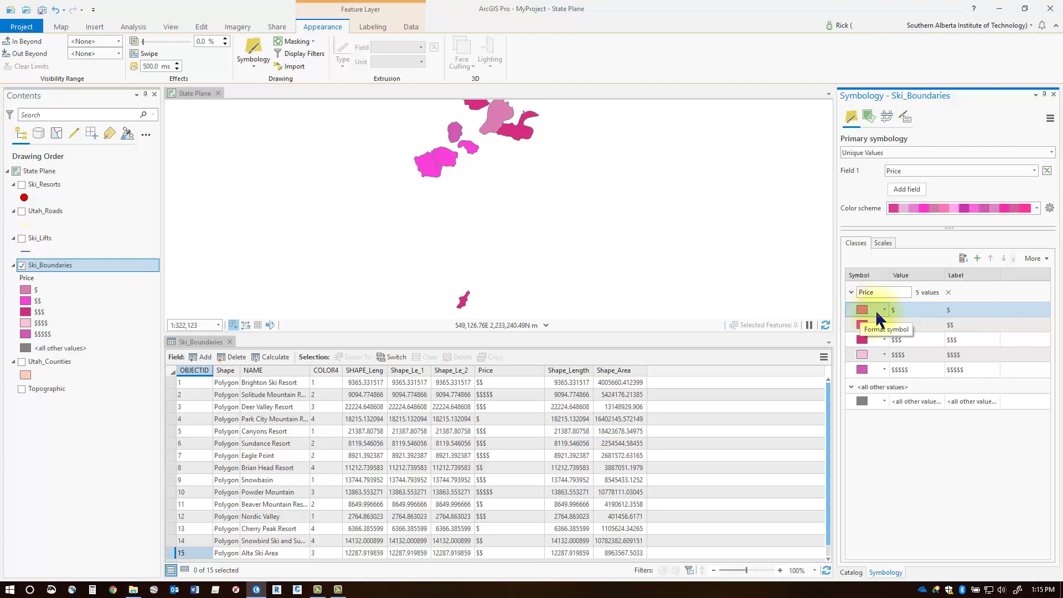
{"action": "left_click", "coordinate": [959, 311]}
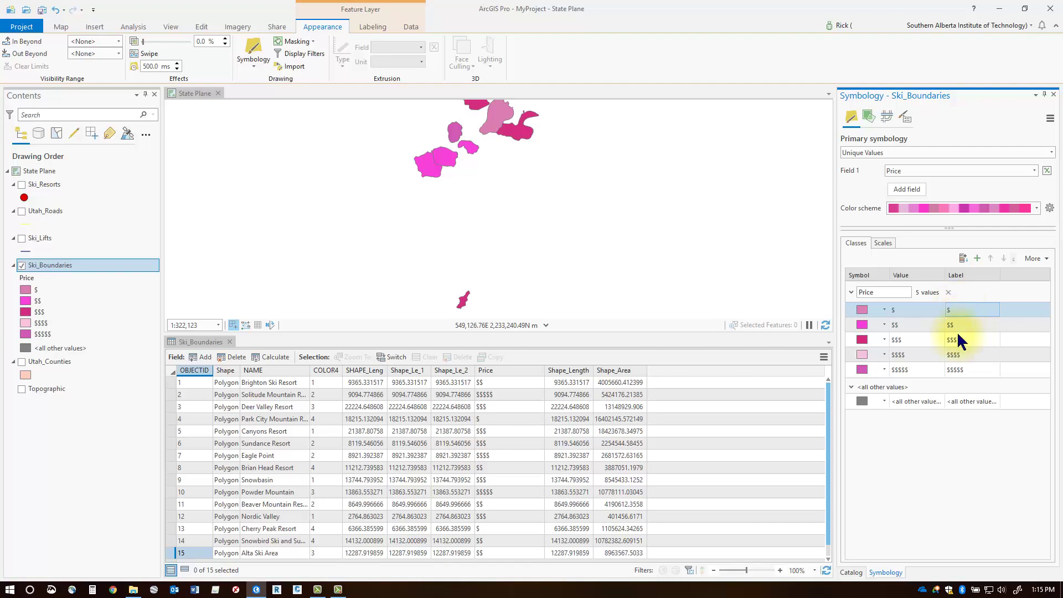
{"action": "left_click", "coordinate": [862, 326]}
{"action": "left_click", "coordinate": [863, 312]}
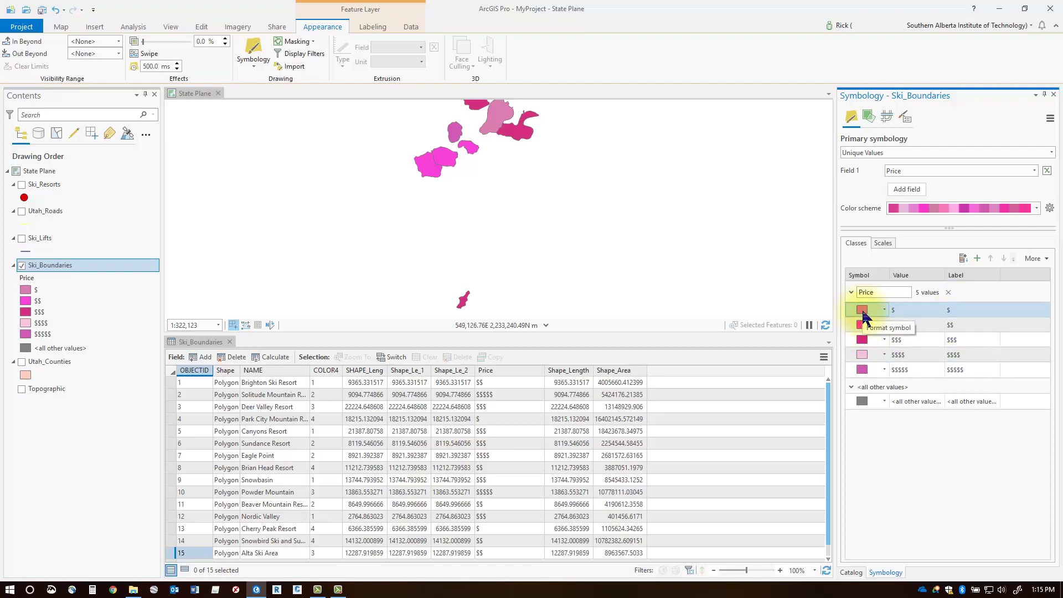
{"action": "left_click", "coordinate": [863, 312]}
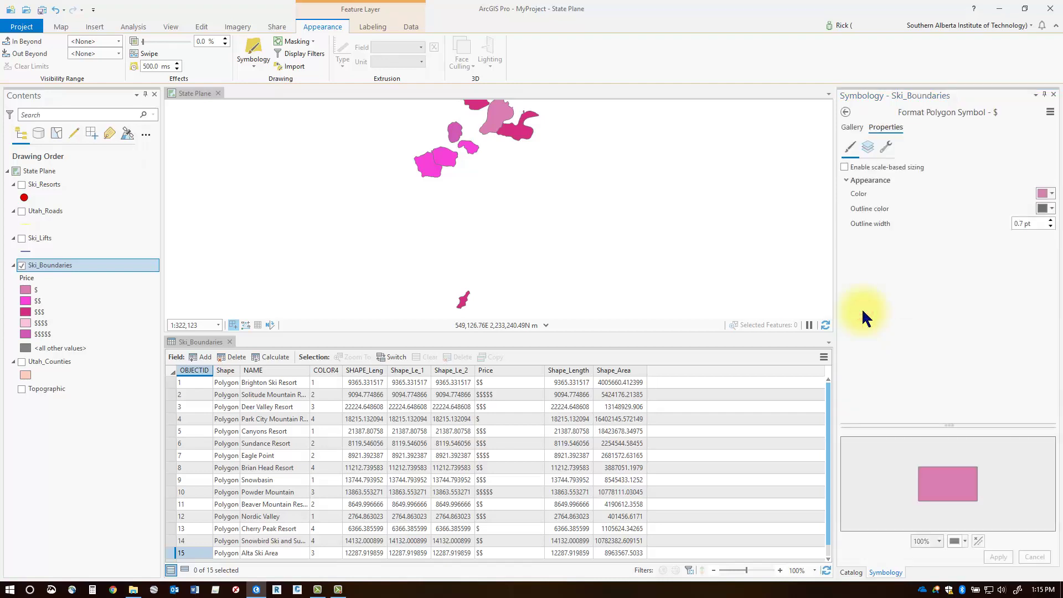
{"action": "left_click", "coordinate": [1041, 193]}
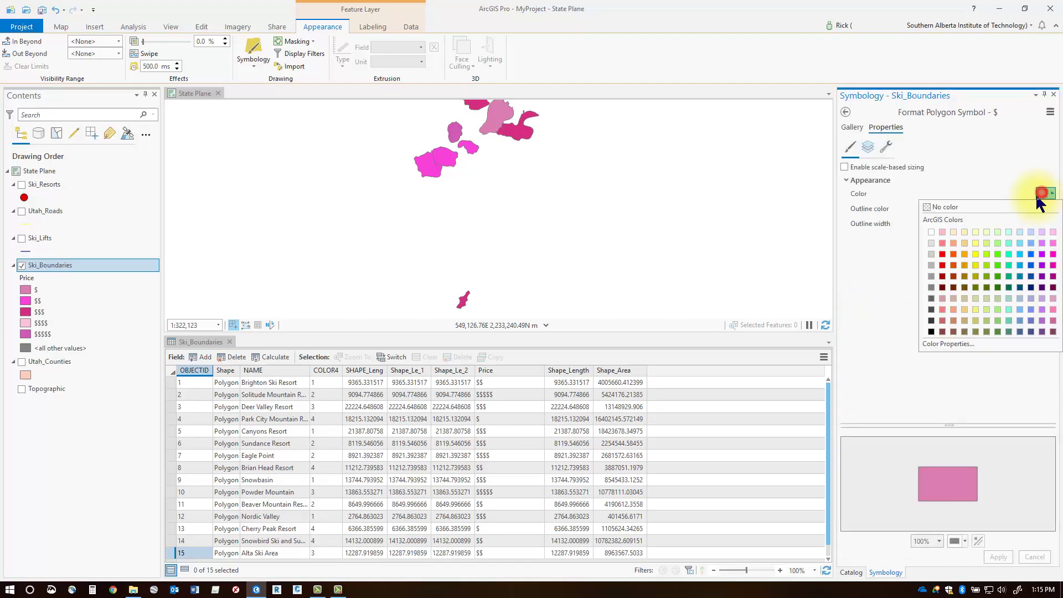
{"action": "left_click", "coordinate": [950, 231]}
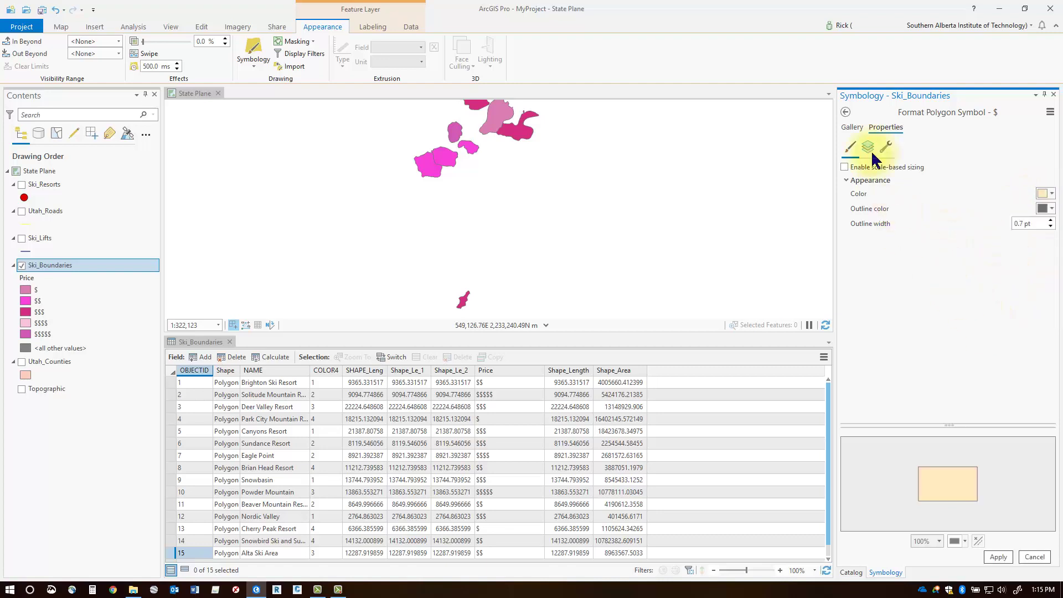
{"action": "left_click", "coordinate": [846, 112]}
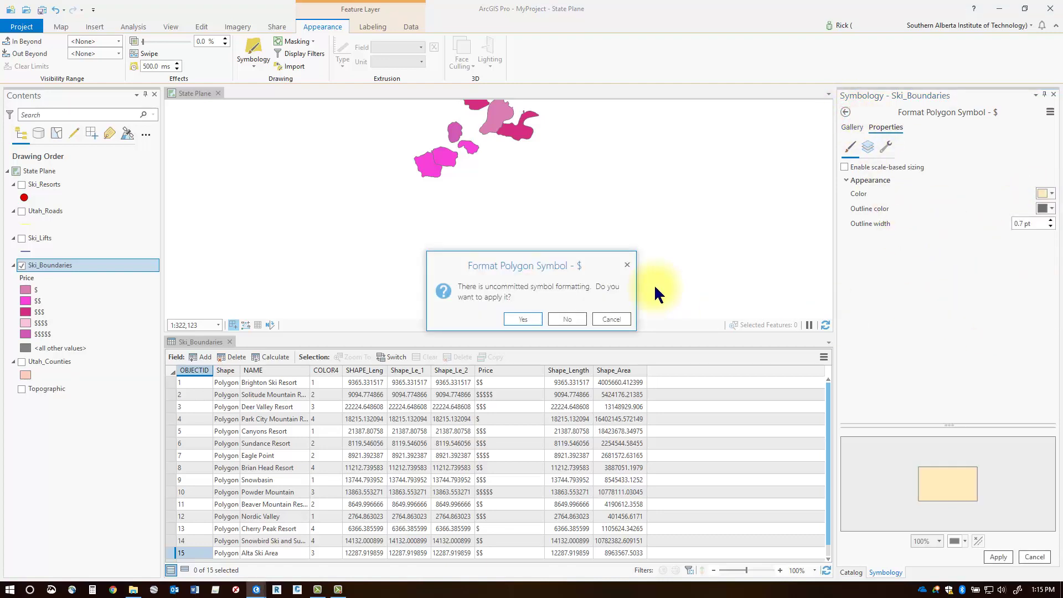
{"action": "left_click", "coordinate": [523, 320]}
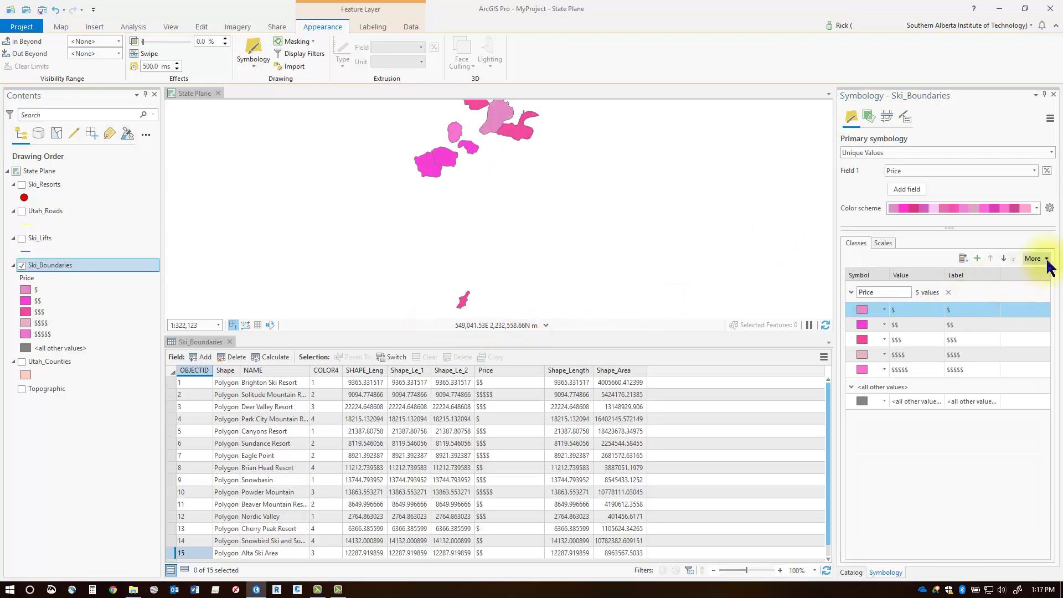
Step: Format all Price class symbols at once with a 2 pt outline width and apply it
{"action": "left_click", "coordinate": [1046, 259]}
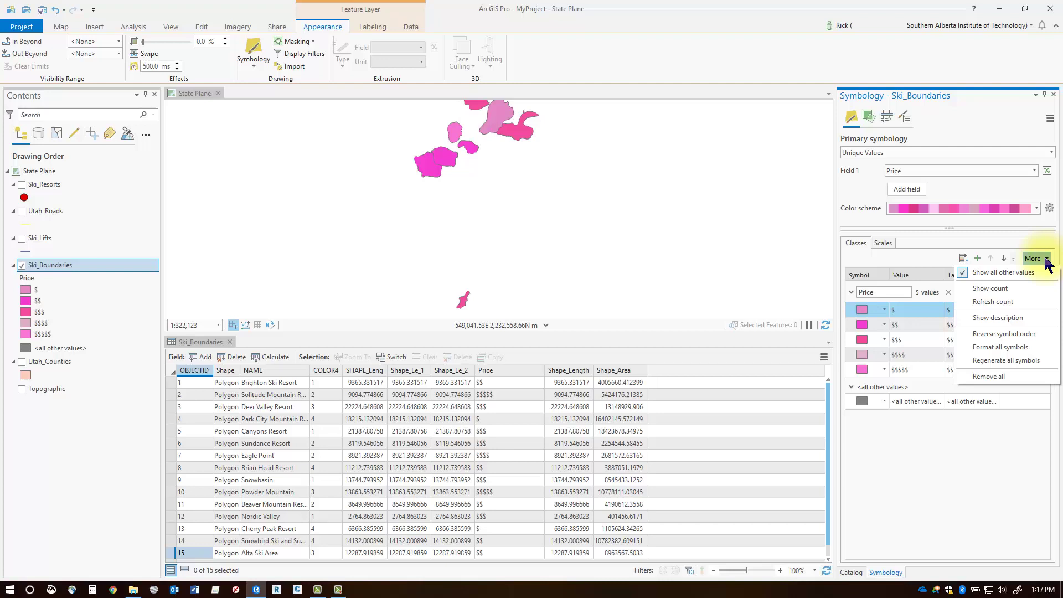
{"action": "left_click", "coordinate": [1022, 347]}
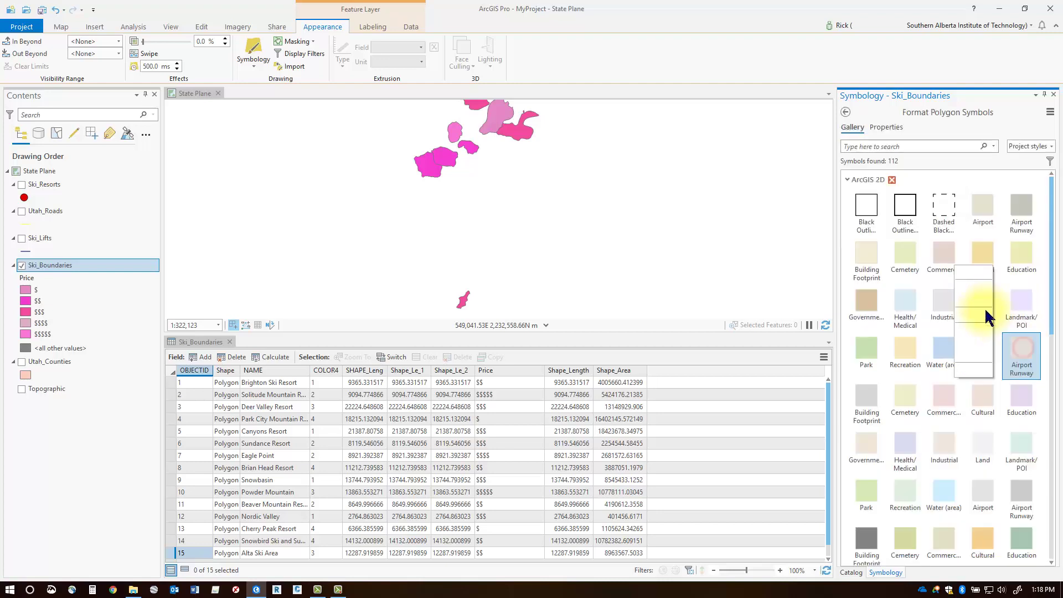
{"action": "left_click", "coordinate": [887, 128]}
{"action": "left_click", "coordinate": [857, 126]}
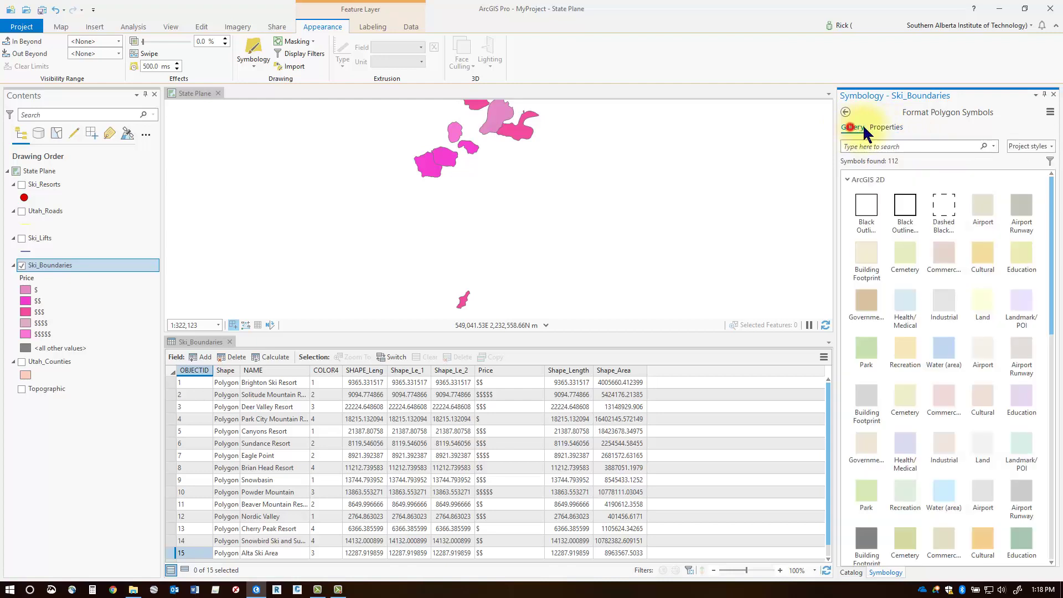
{"action": "left_click", "coordinate": [886, 128]}
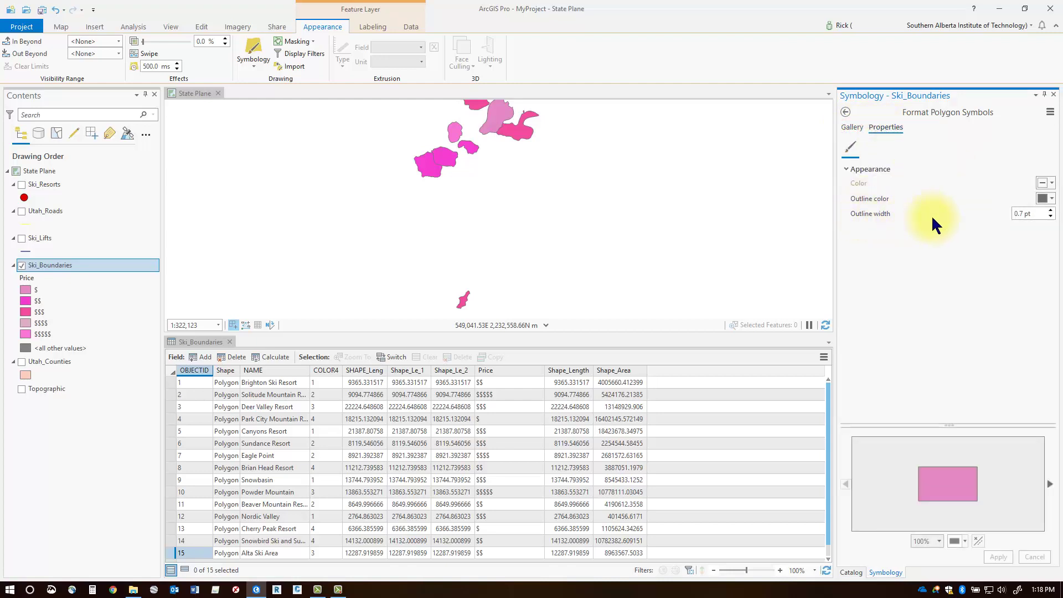
{"action": "left_click", "coordinate": [1051, 210]}
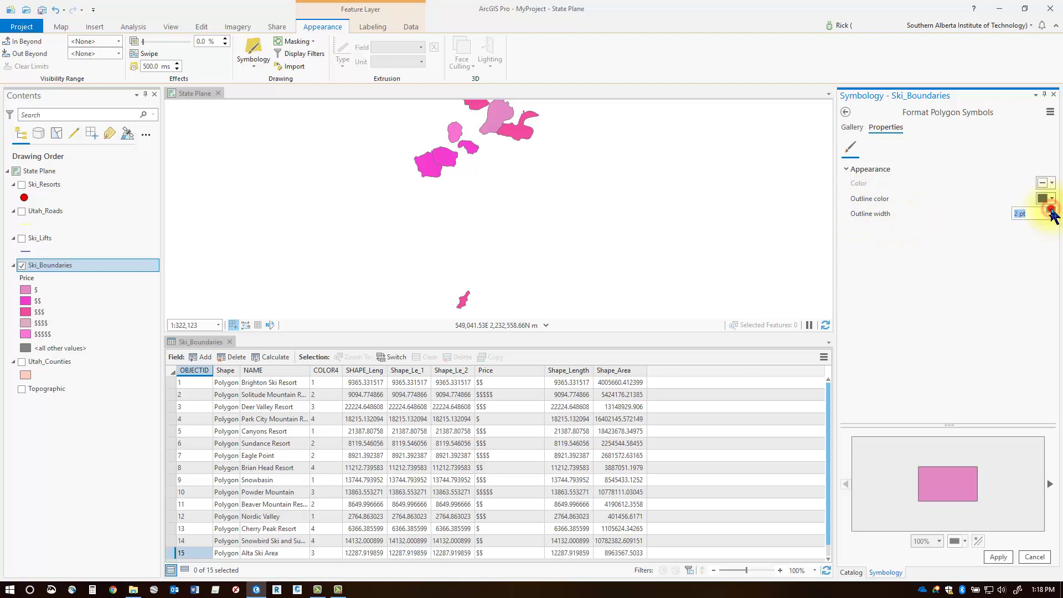
{"action": "left_click", "coordinate": [1051, 210]}
{"action": "left_click", "coordinate": [998, 557]}
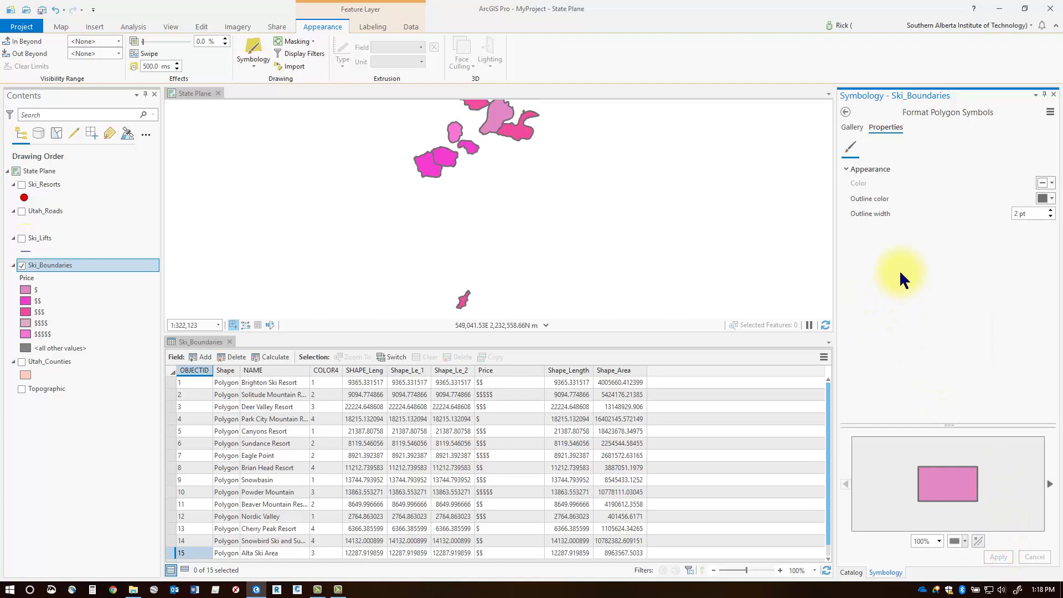
{"action": "left_click", "coordinate": [846, 113]}
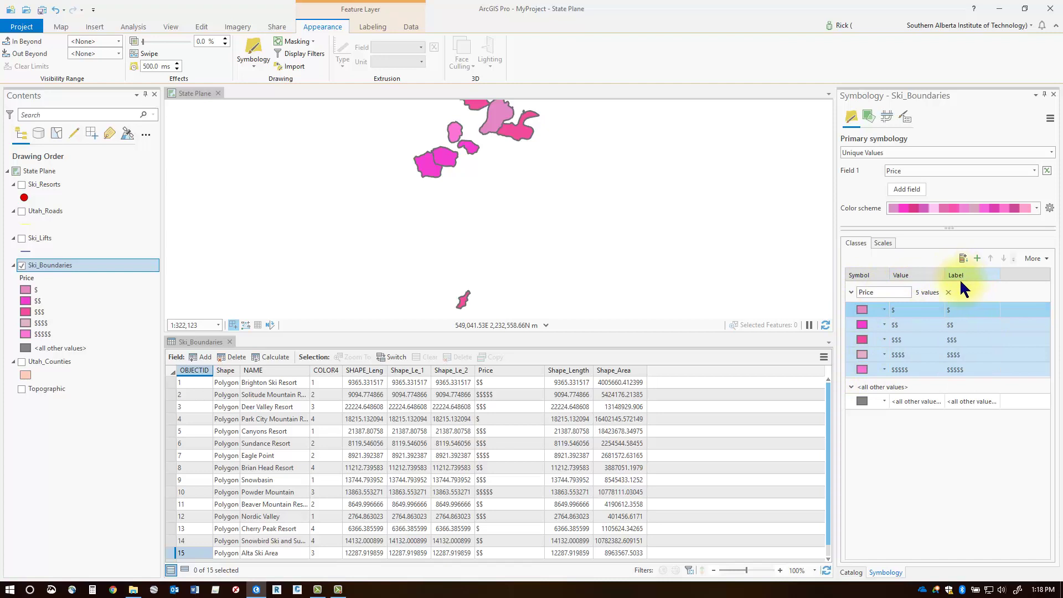
{"action": "left_click", "coordinate": [956, 309]}
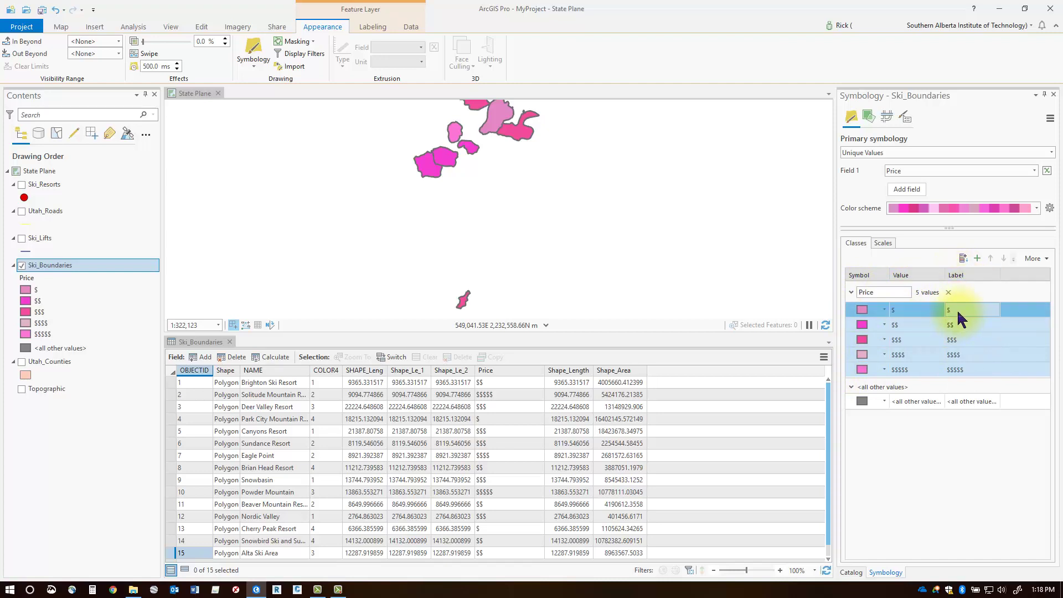
{"action": "key", "text": "Return"}
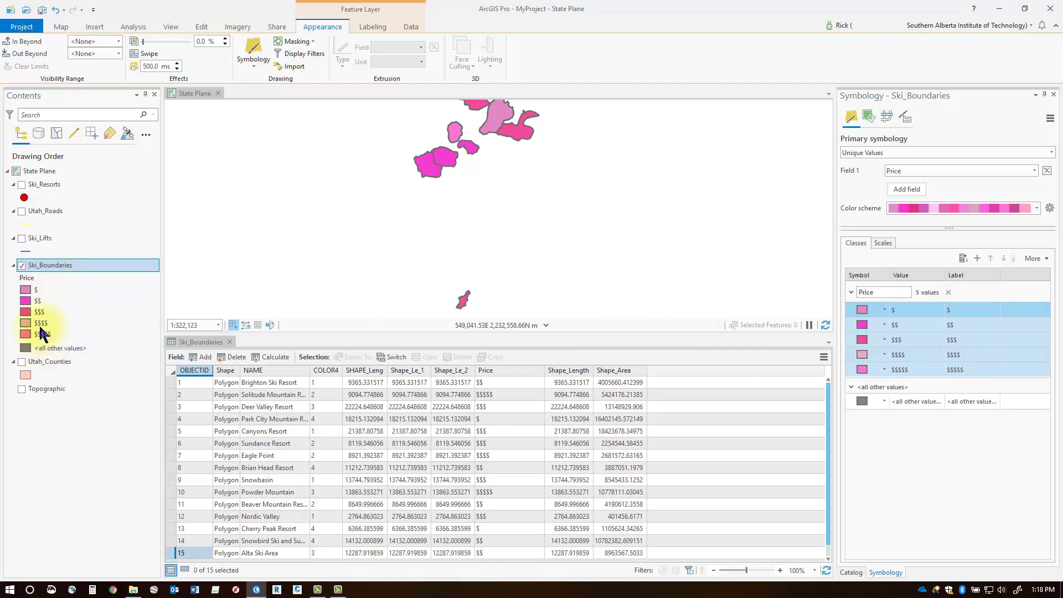
{"action": "left_click", "coordinate": [42, 292]}
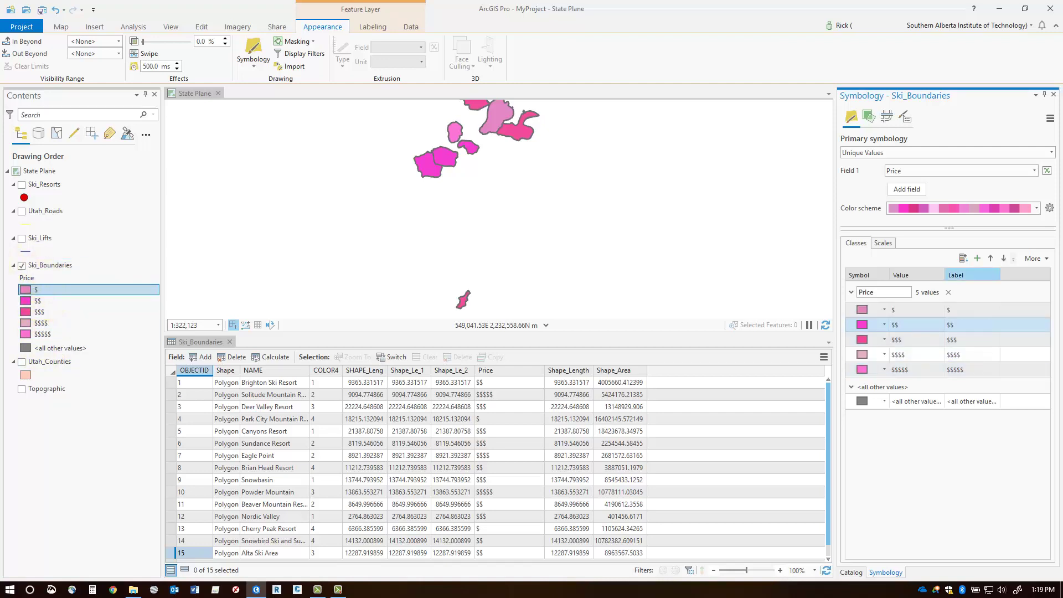
{"action": "left_click", "coordinate": [952, 323]}
{"action": "left_click", "coordinate": [958, 309]}
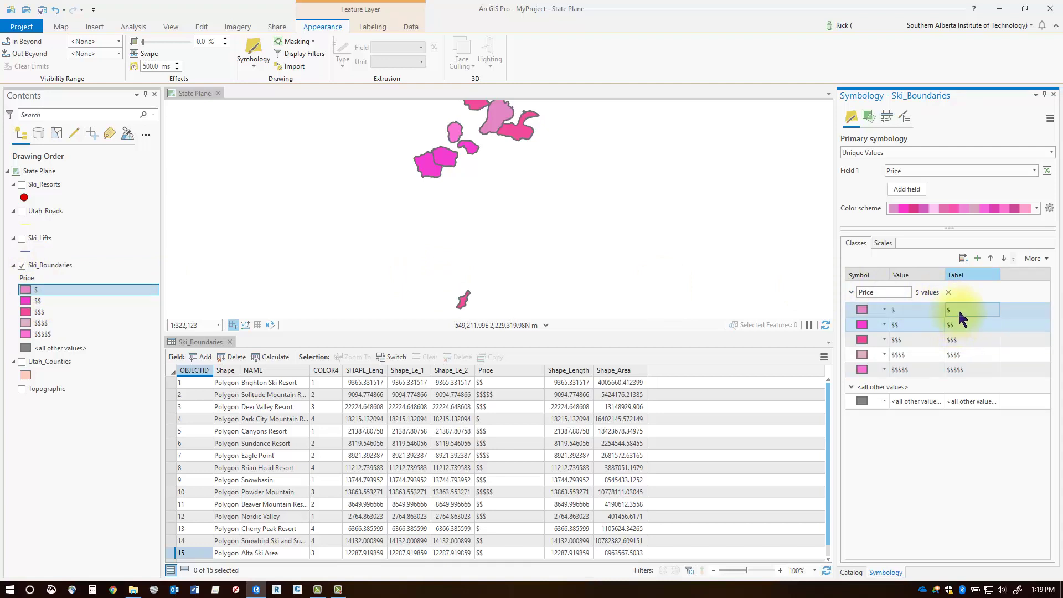
{"action": "left_click", "coordinate": [958, 309]}
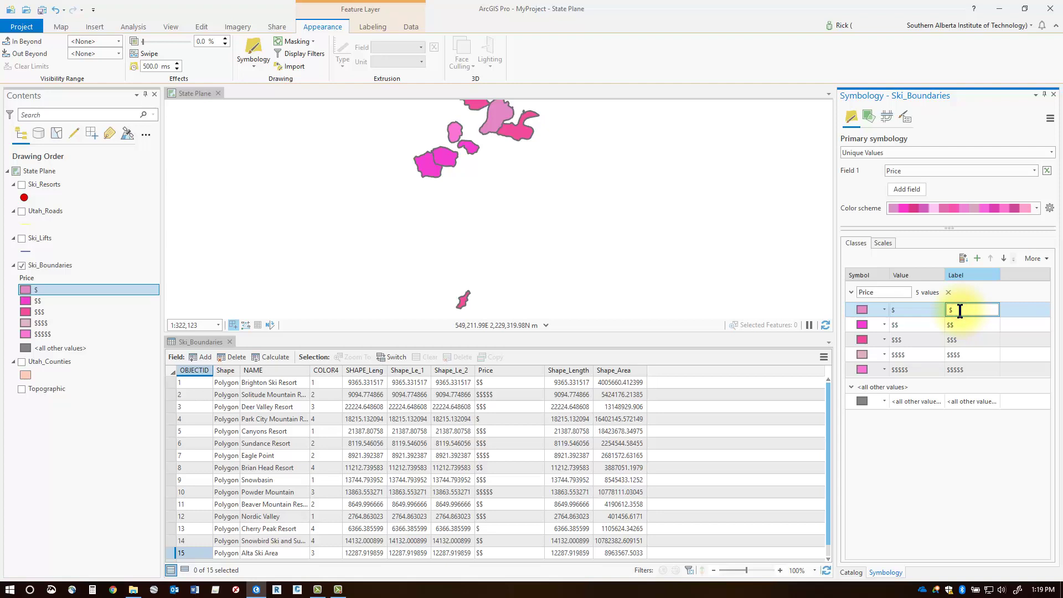
{"action": "type", "text": "$$$$$"}
{"action": "key", "text": "Return"}
{"action": "double_click", "coordinate": [970, 309]}
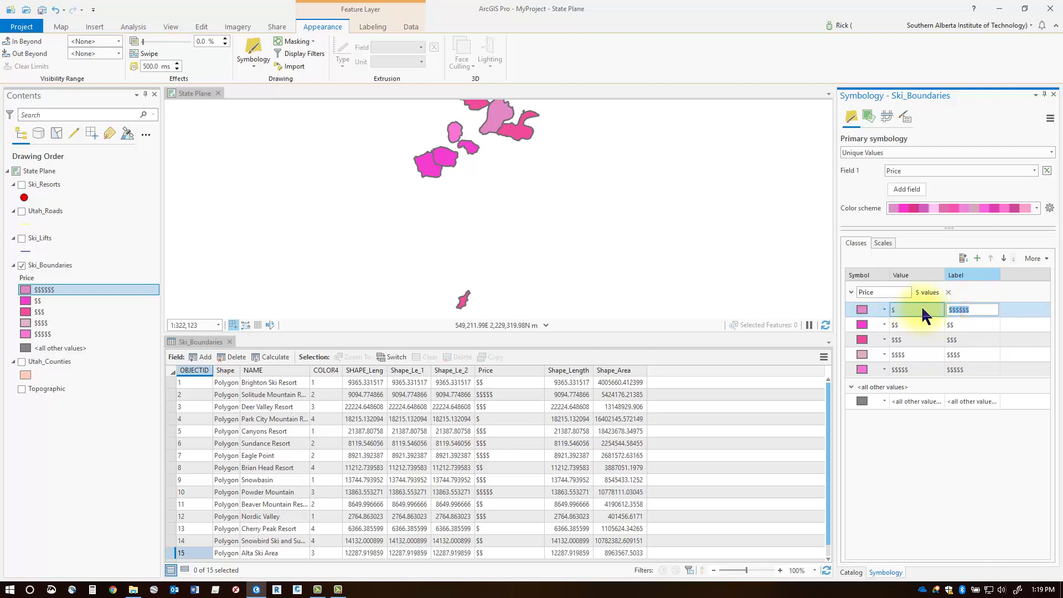
{"action": "type", "text": "$"}
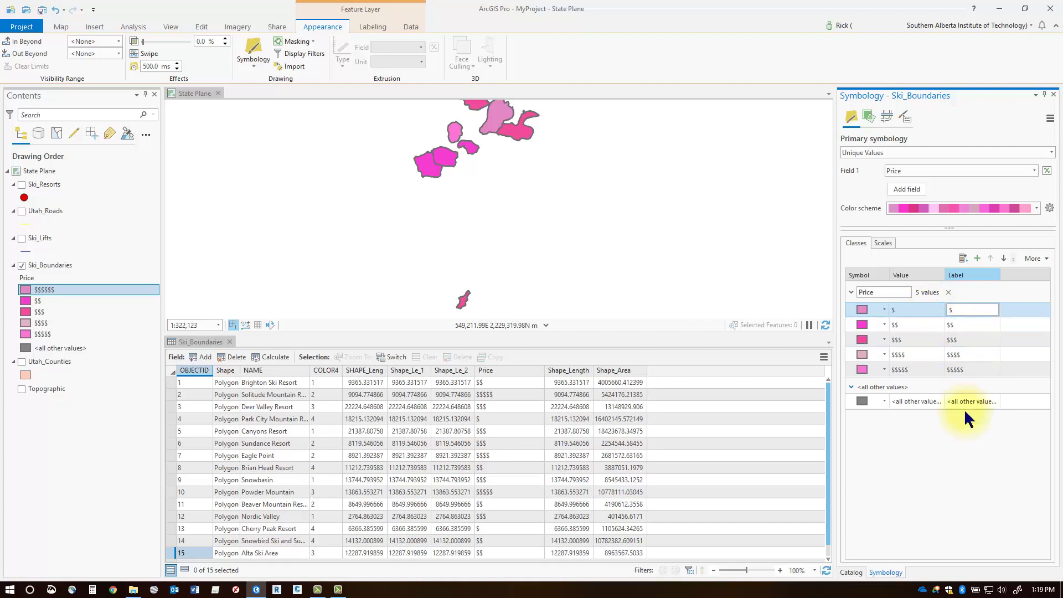
{"action": "key", "text": "Return"}
{"action": "left_click", "coordinate": [978, 401]}
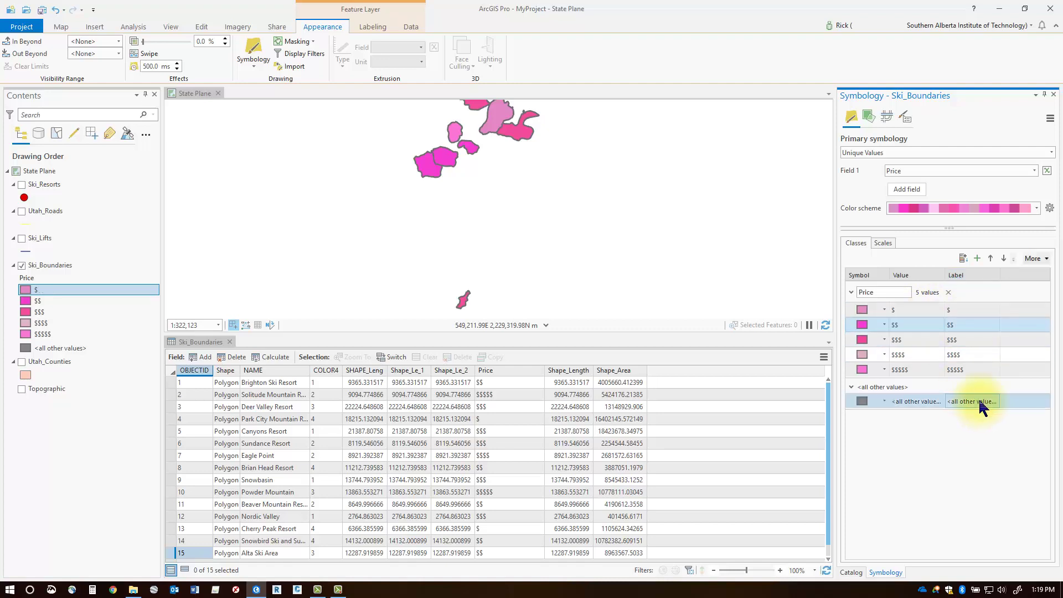